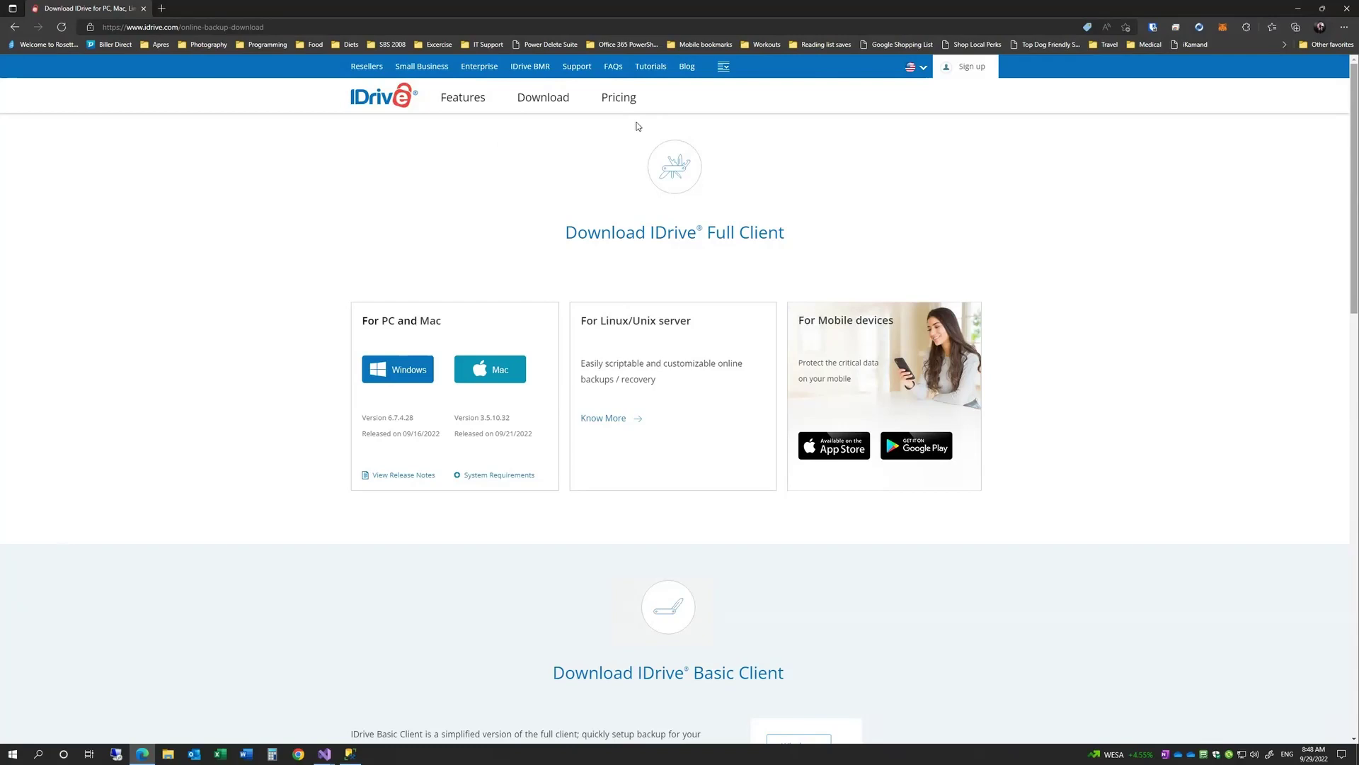
- Download the IDrive Windows client installer (IDriveWinSetup.exe) from the IDrive website
click(393, 376)
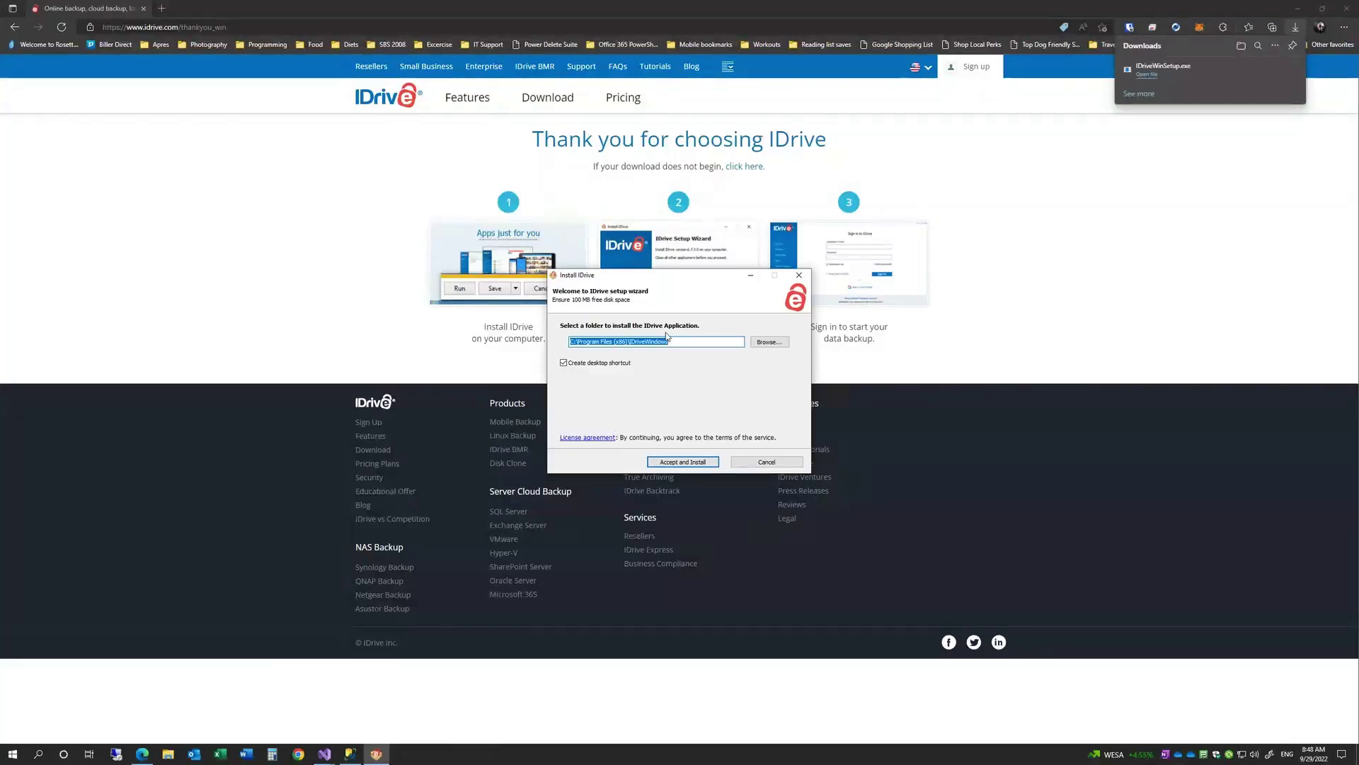
- Accept the terms and install IDrive 6.7.4.28 with the default folder and desktop shortcut
click(697, 462)
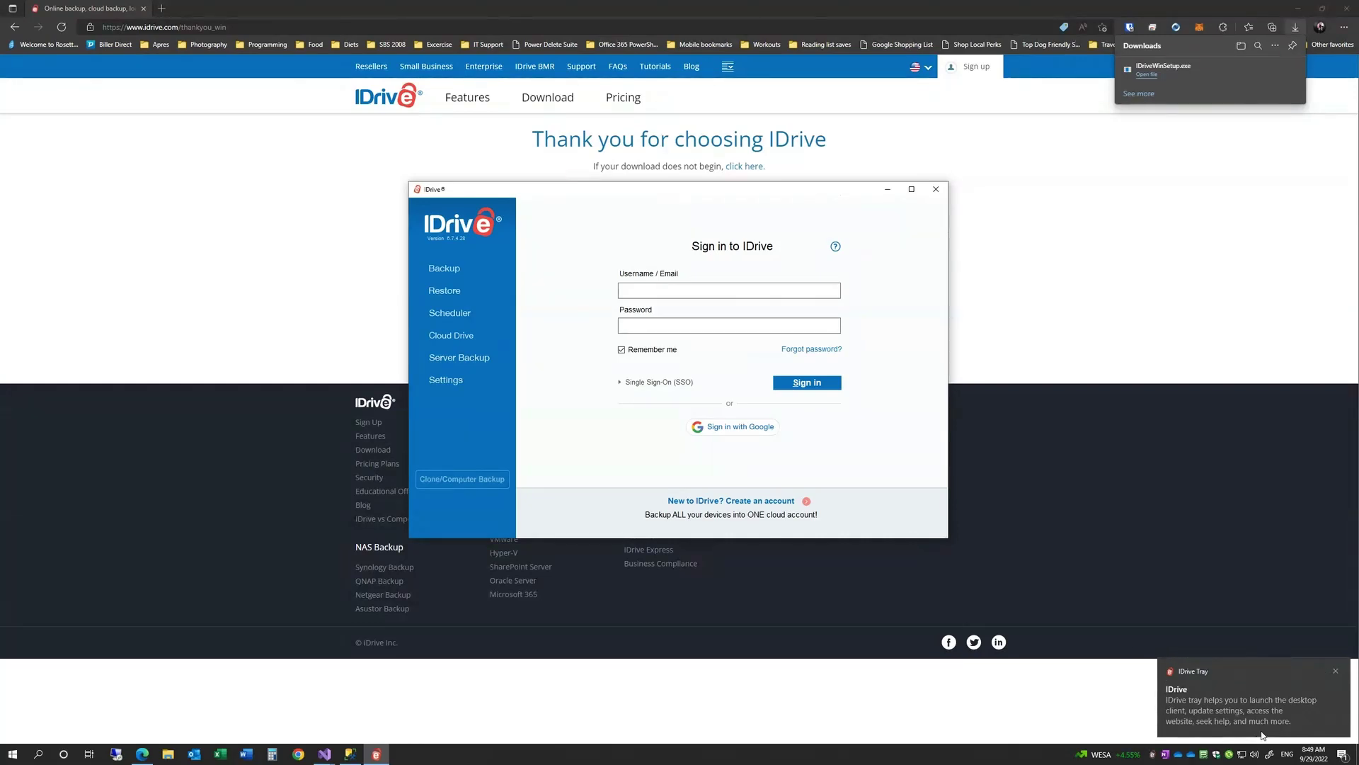
- Sign in with the account e-mail and password, then add this computer as a new device
click(667, 287)
click(729, 325)
text(****)
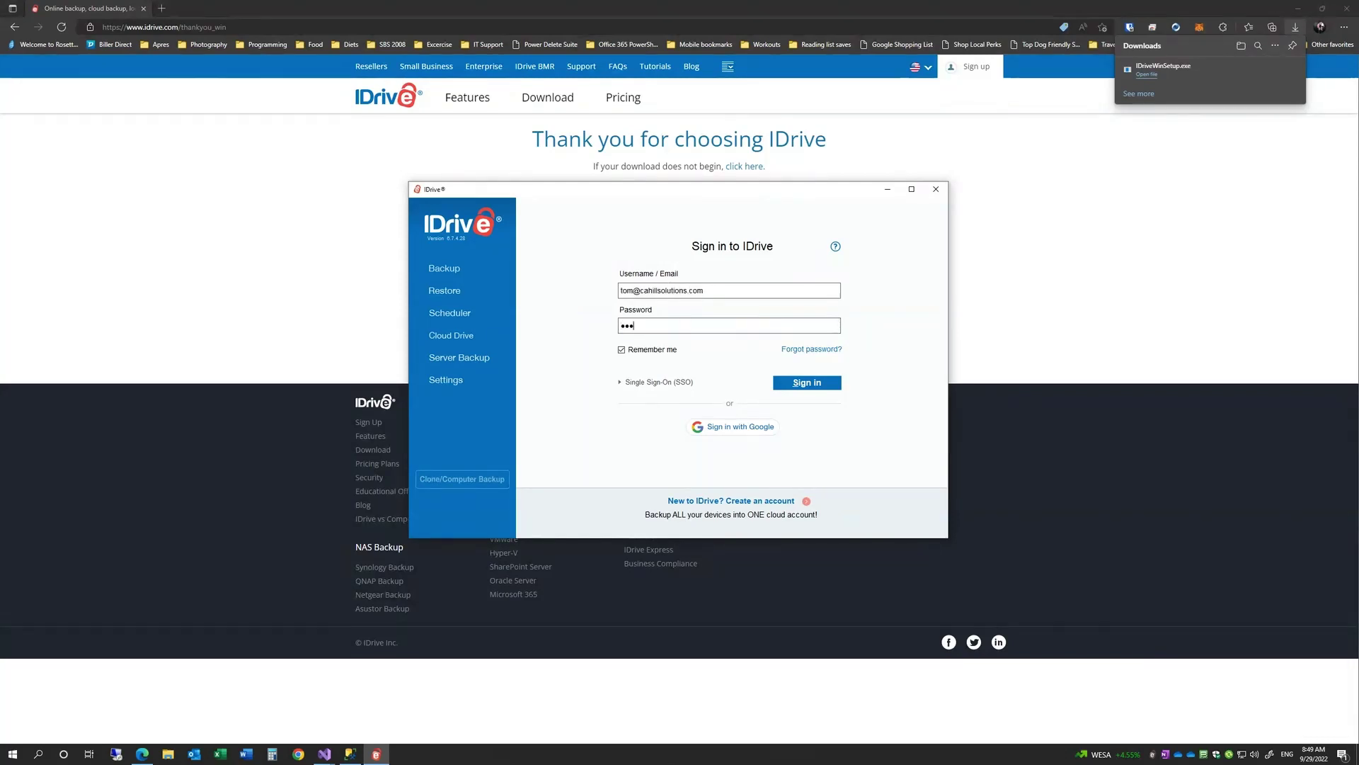
text(*******)
key(Return)
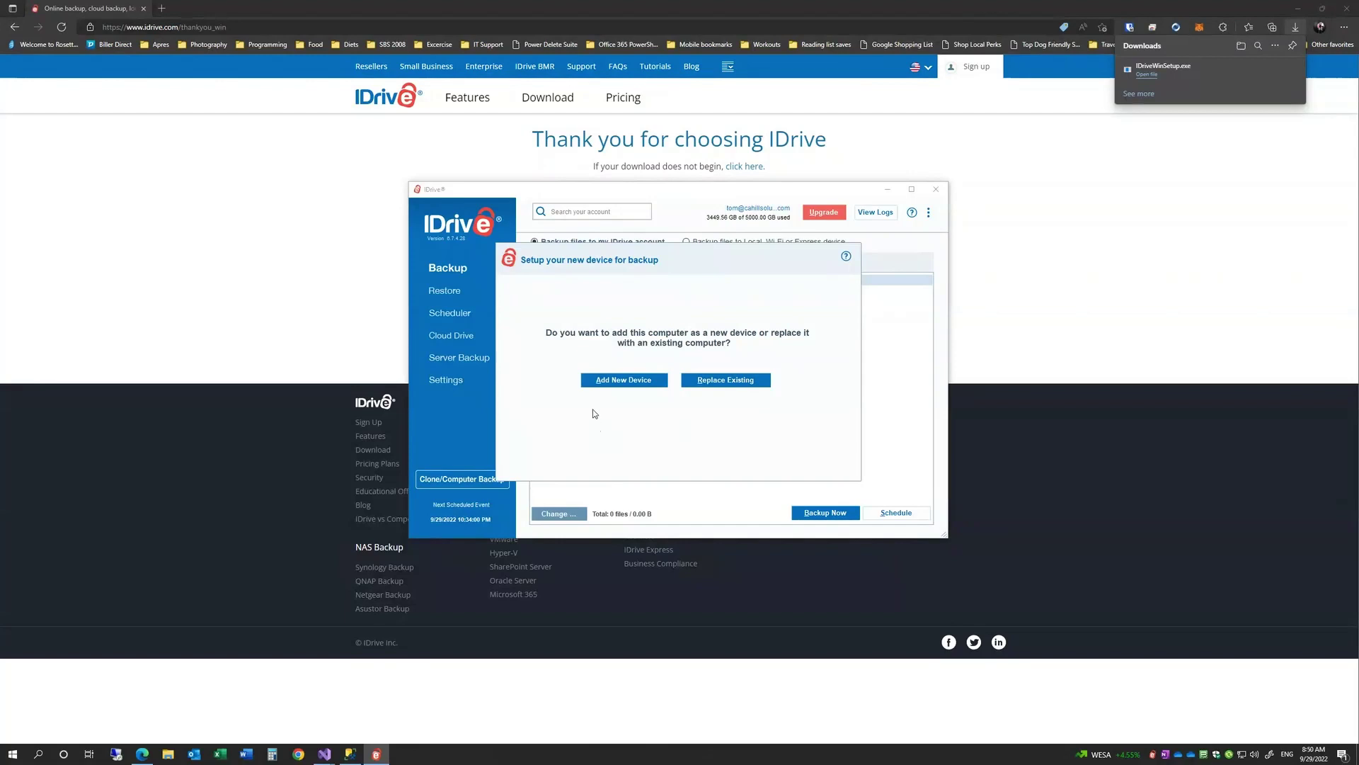
click(614, 380)
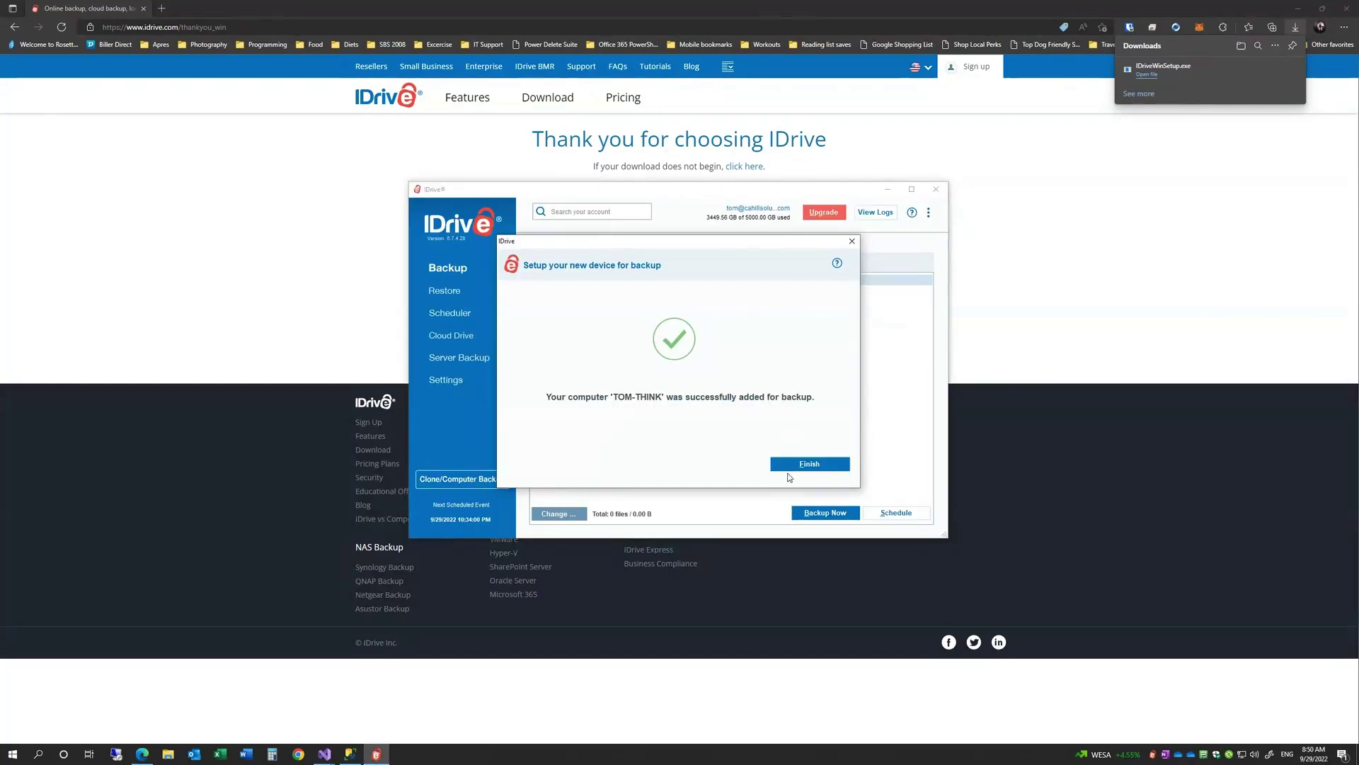
click(807, 465)
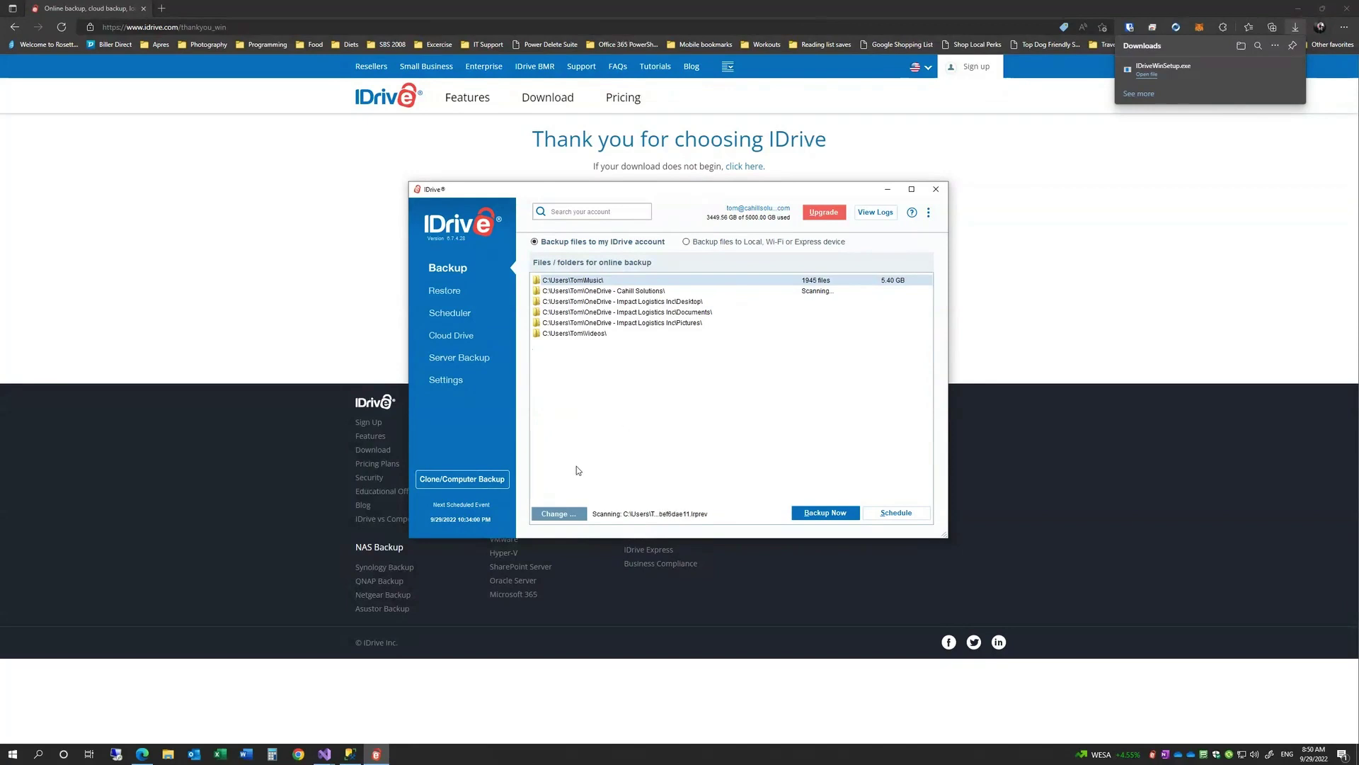
- Open the Select files / folders for Backup picker from the Backup page
click(559, 513)
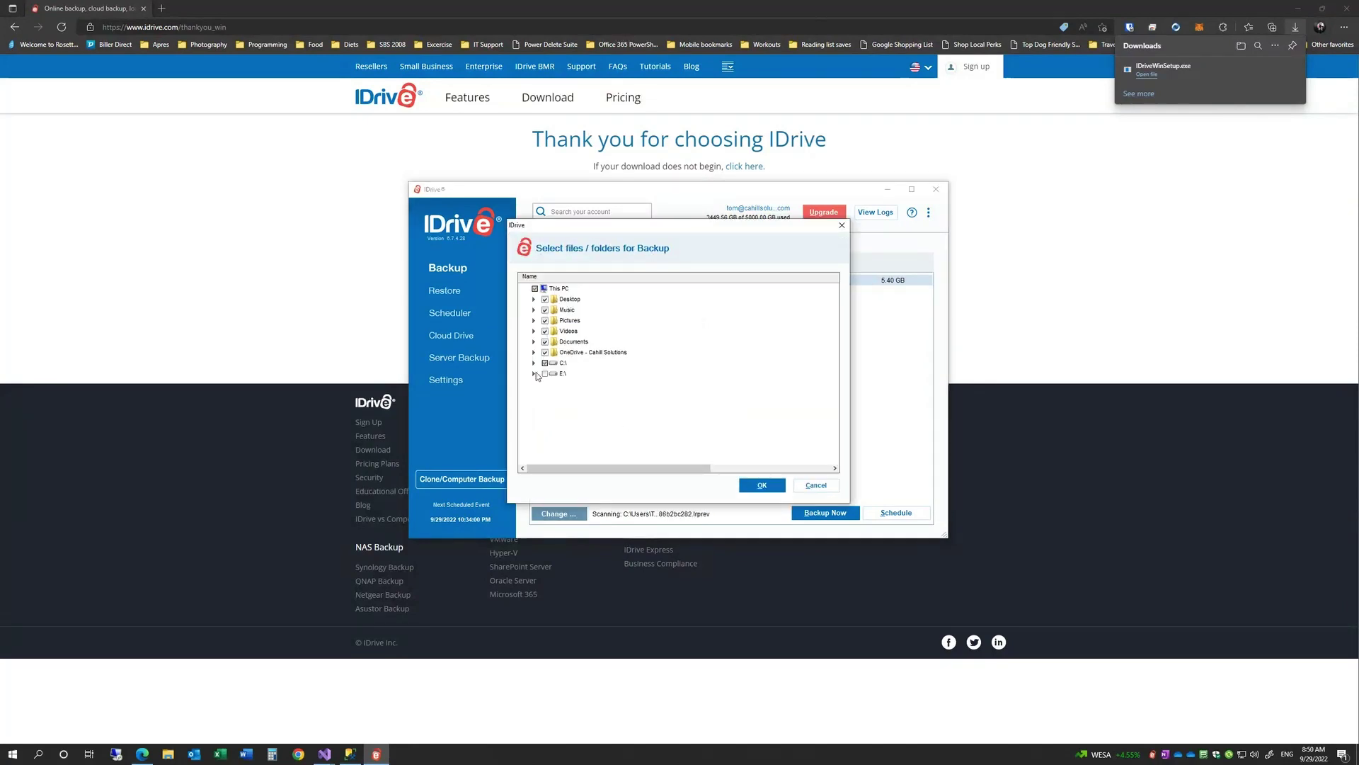
- Expand C:\ to review the folder tree, then cancel, keeping the six default folders
click(534, 363)
scroll(625, 384, down, 4)
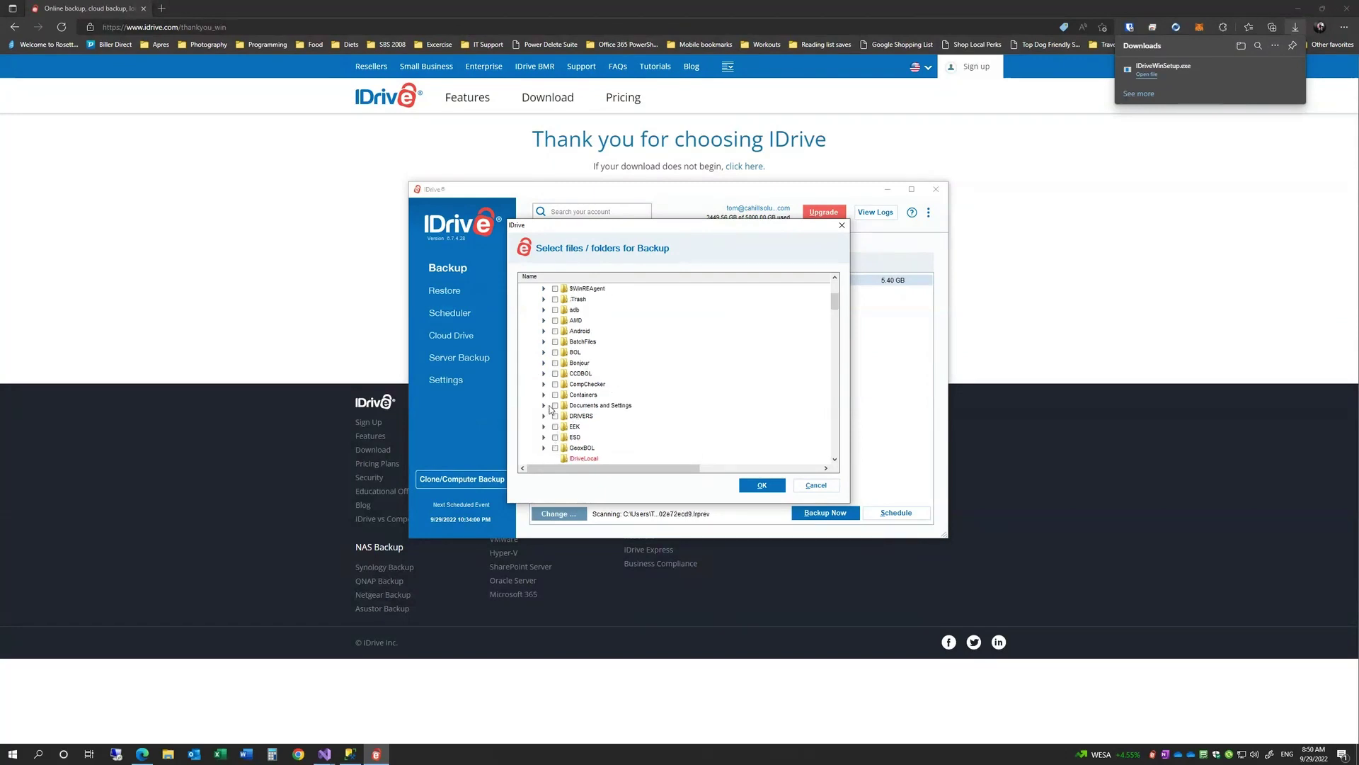
scroll(594, 371, down, 3)
scroll(594, 372, down, 3)
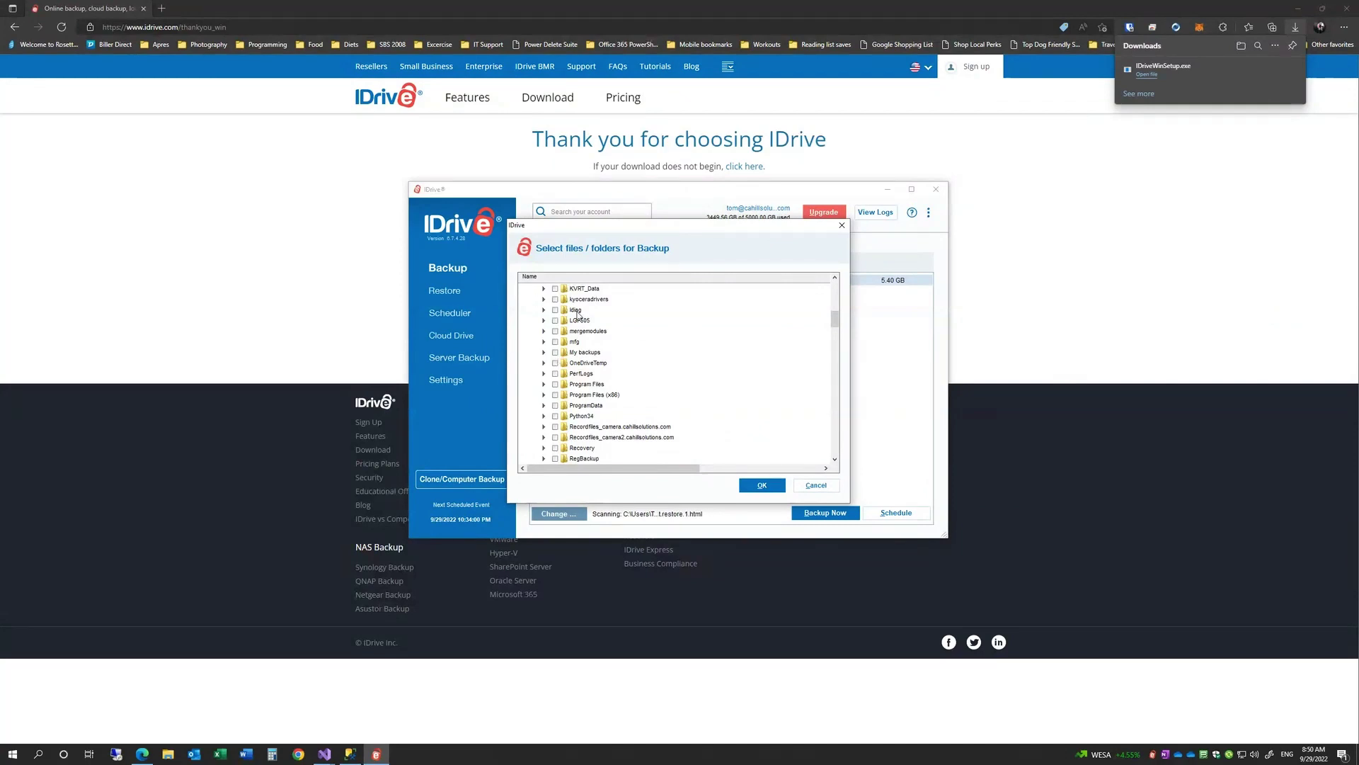
scroll(567, 322, down, 8)
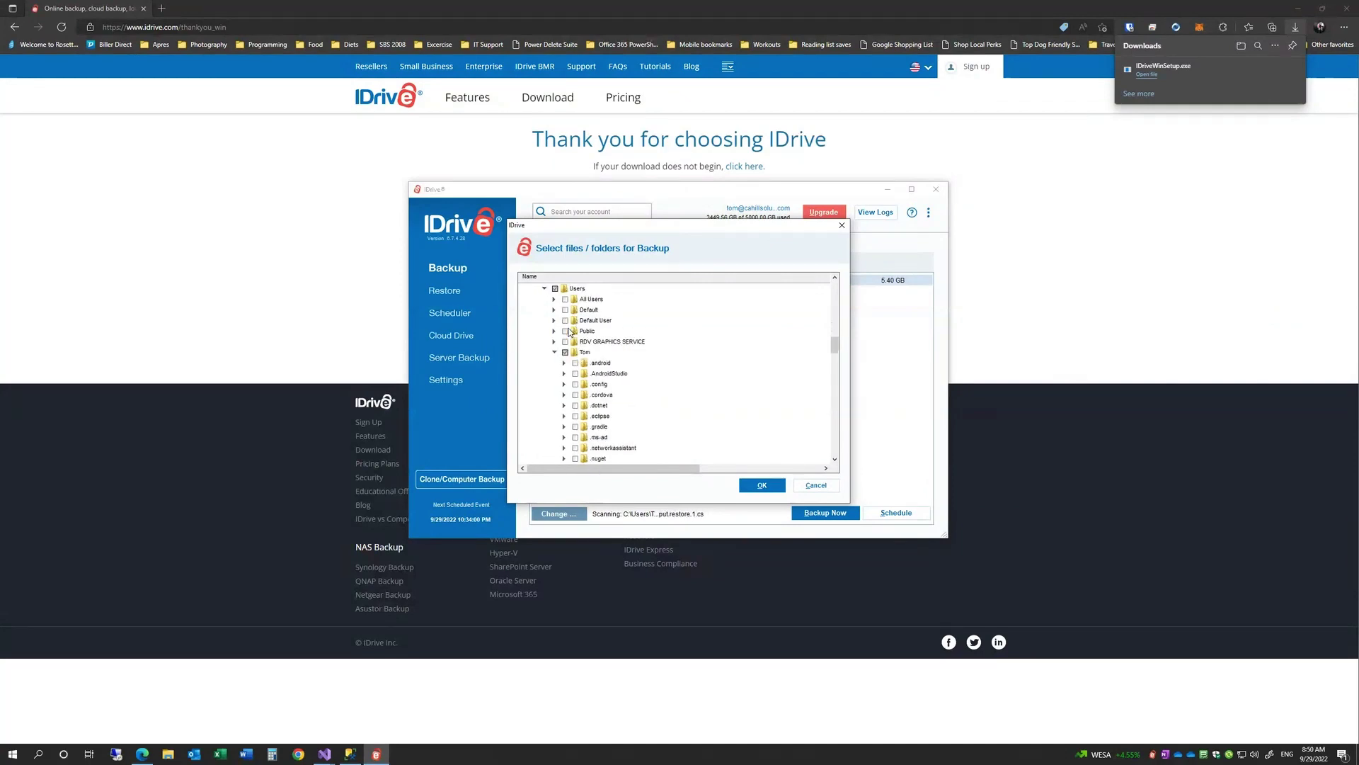
scroll(577, 347, down, 8)
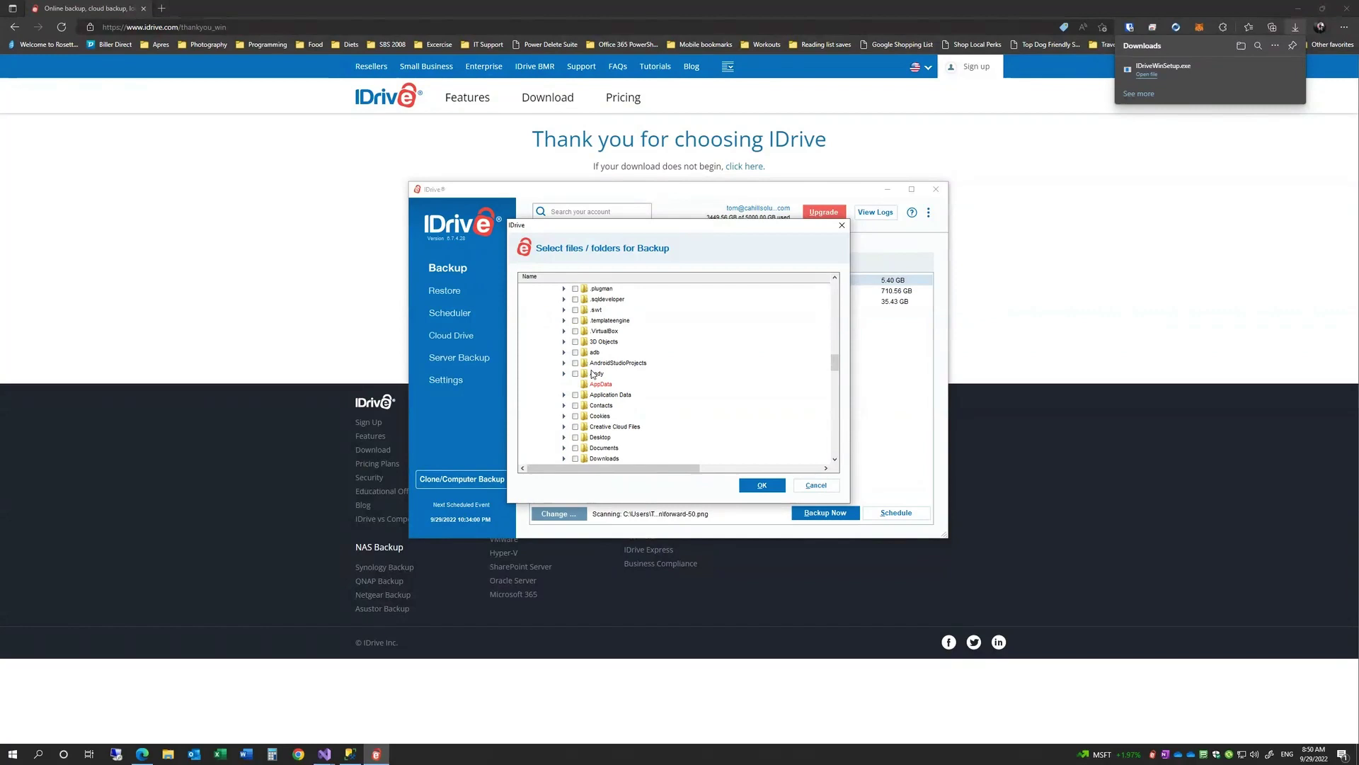
scroll(587, 366, down, 3)
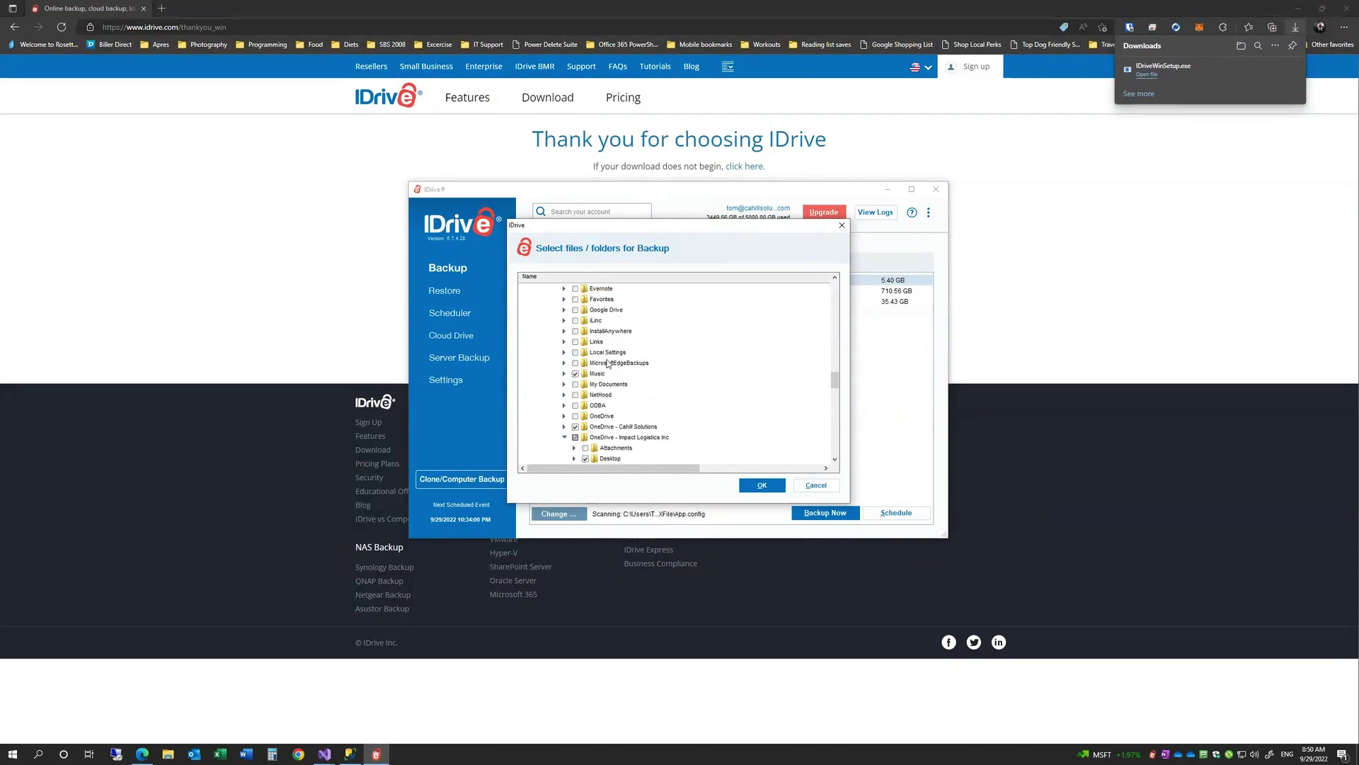
scroll(596, 340, up, 2)
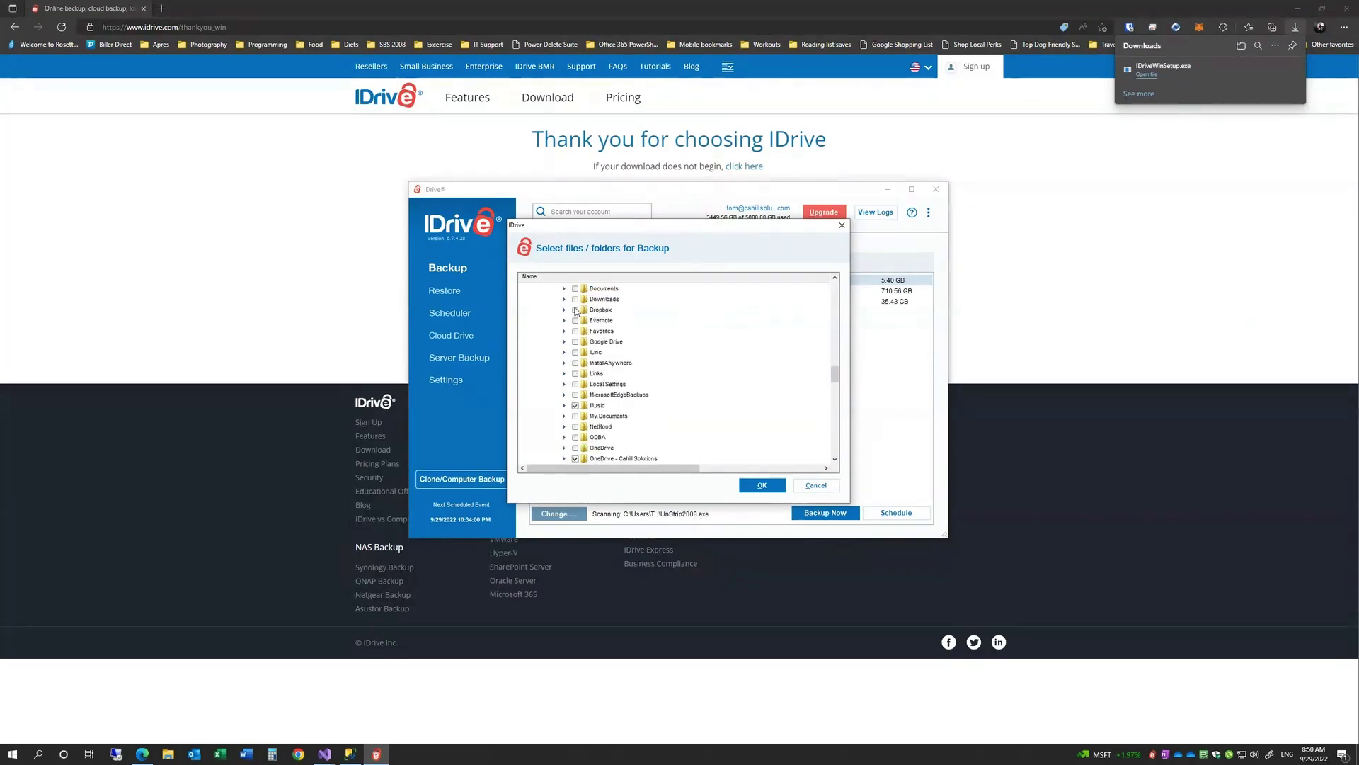
click(818, 486)
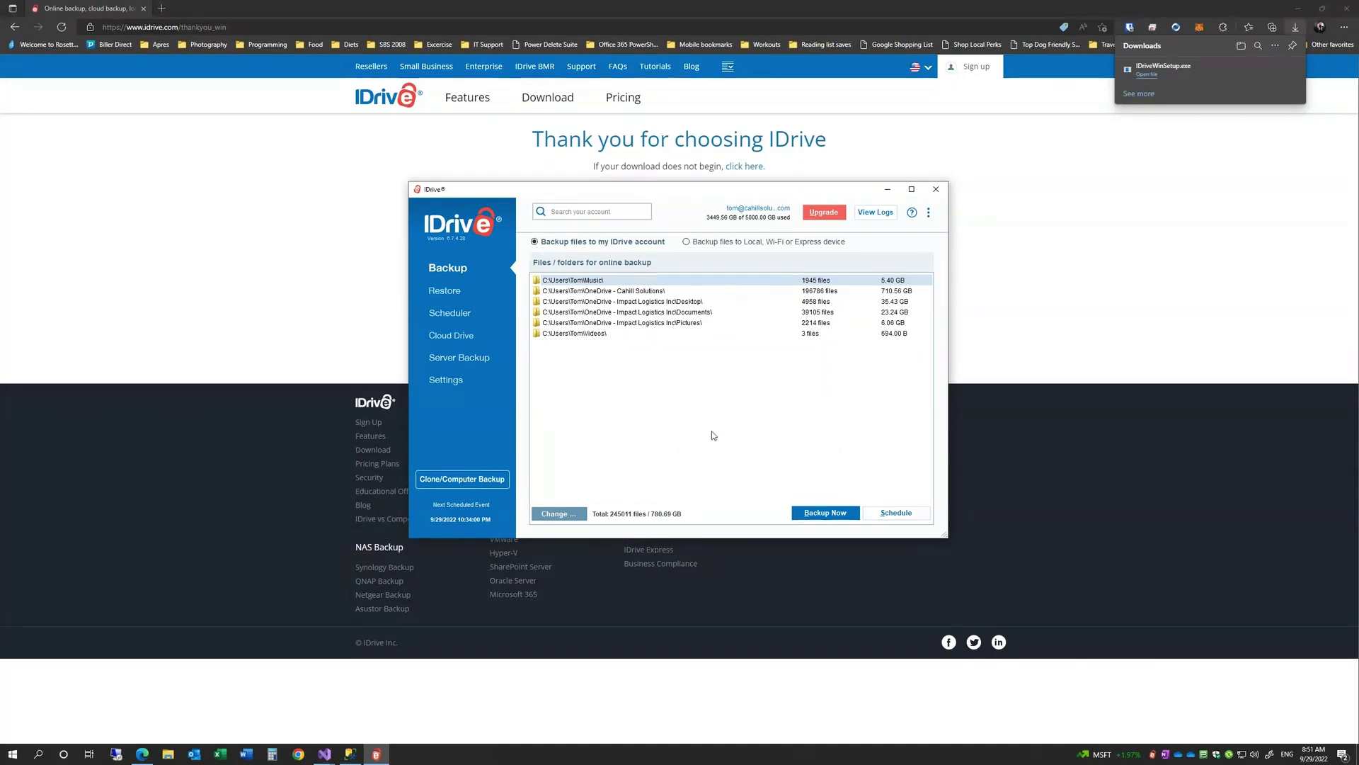
- Review the General settings, with real-time Continuous Data Protection and Open file backup on, and save them
click(433, 382)
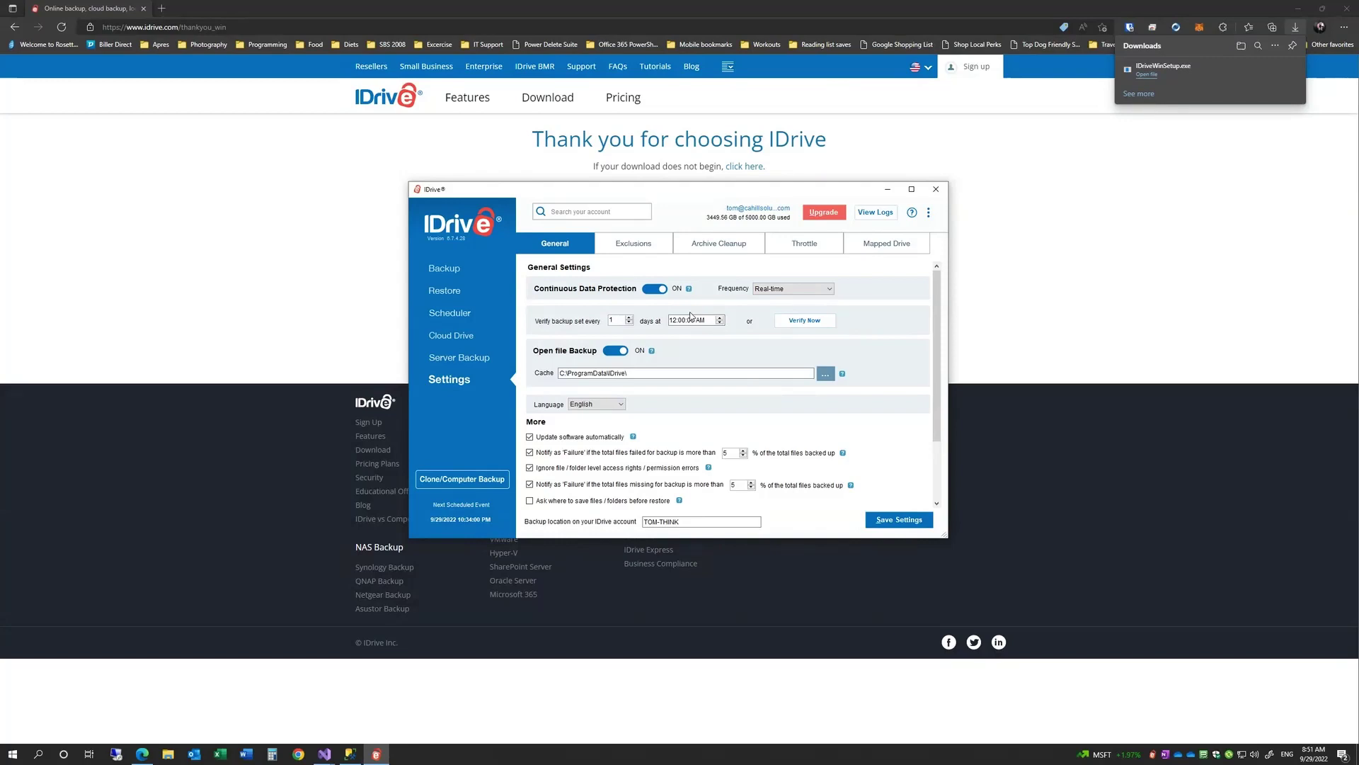
scroll(688, 410, down, 1)
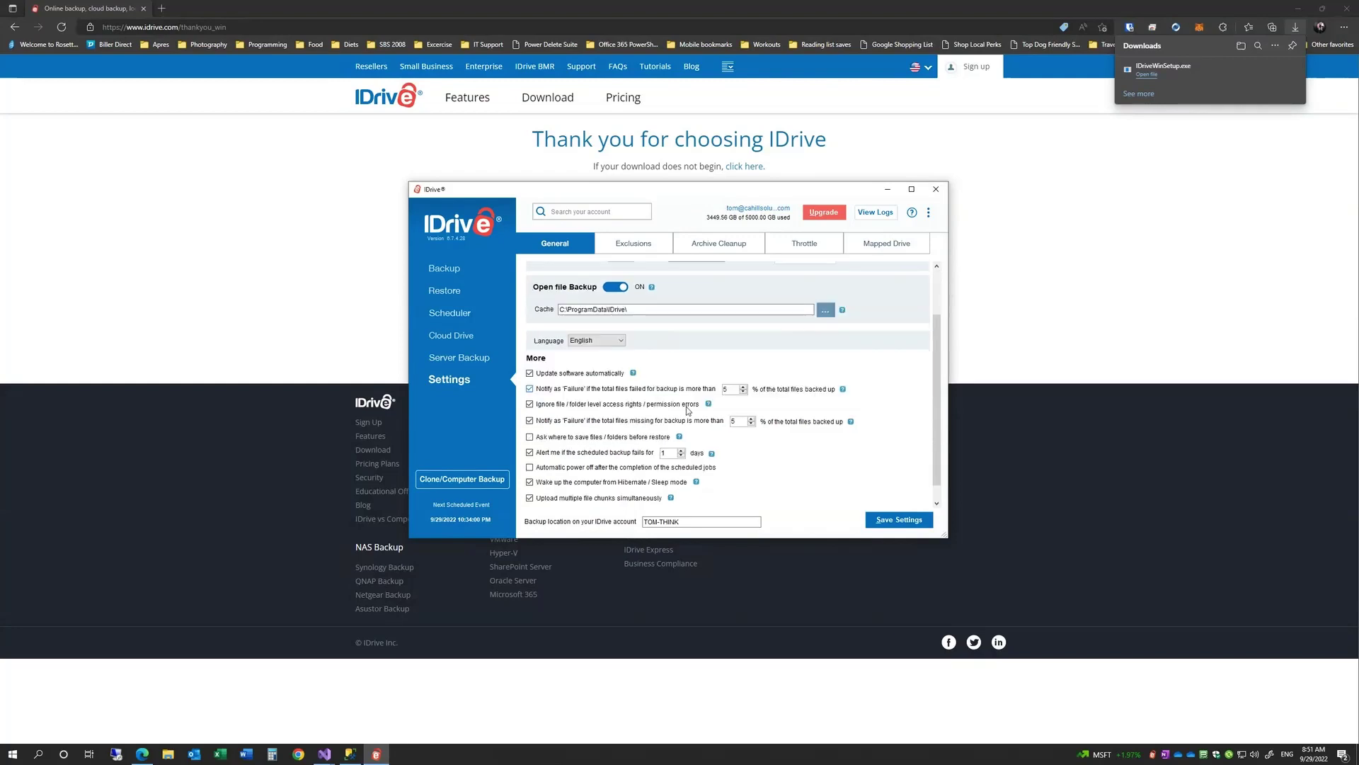
scroll(654, 418, up, 1)
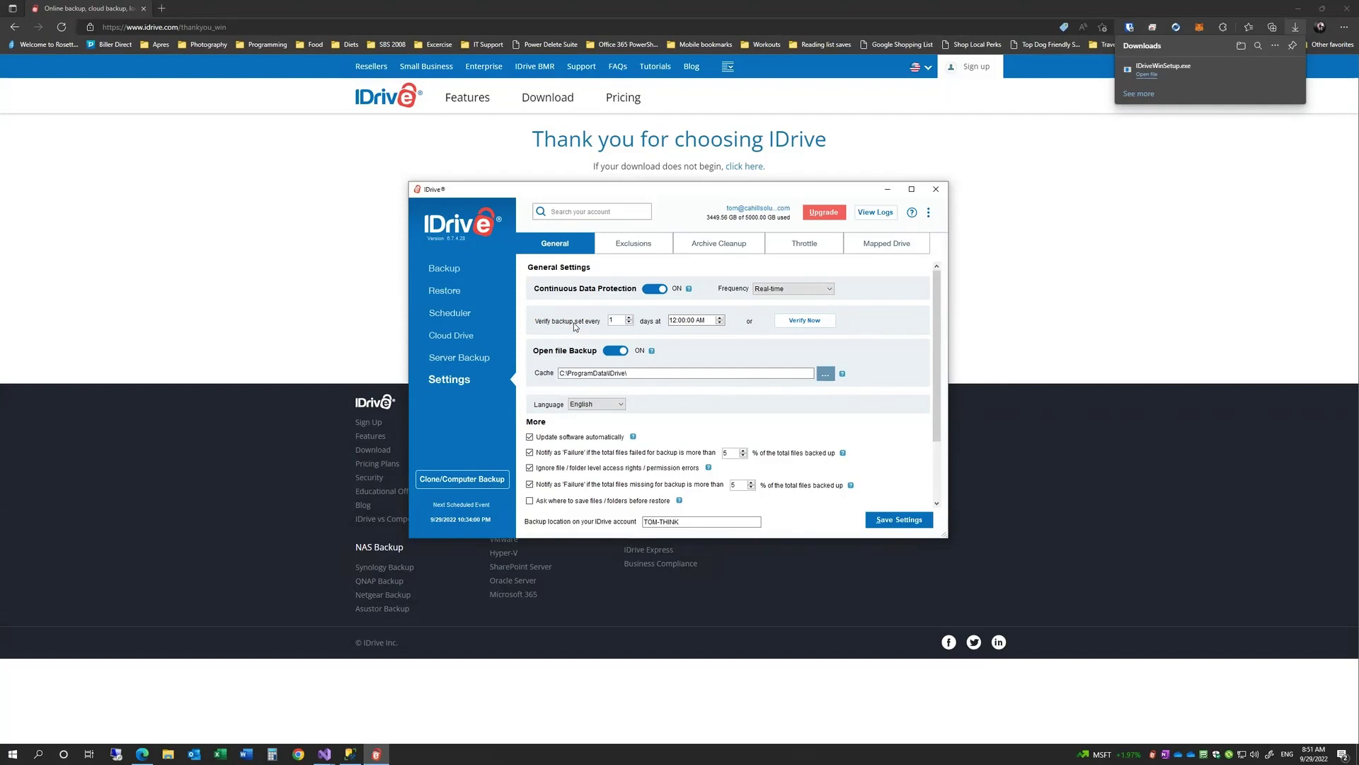
scroll(686, 376, down, 1)
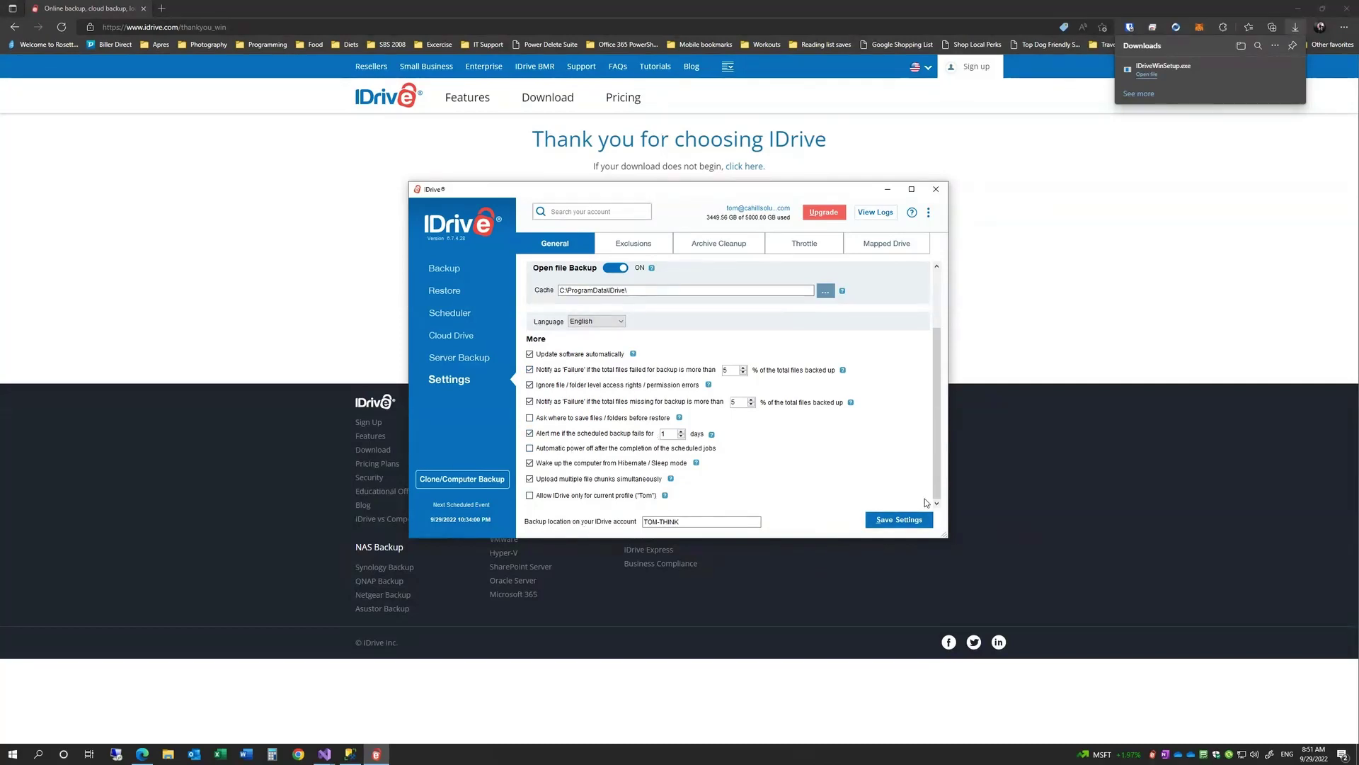
click(899, 520)
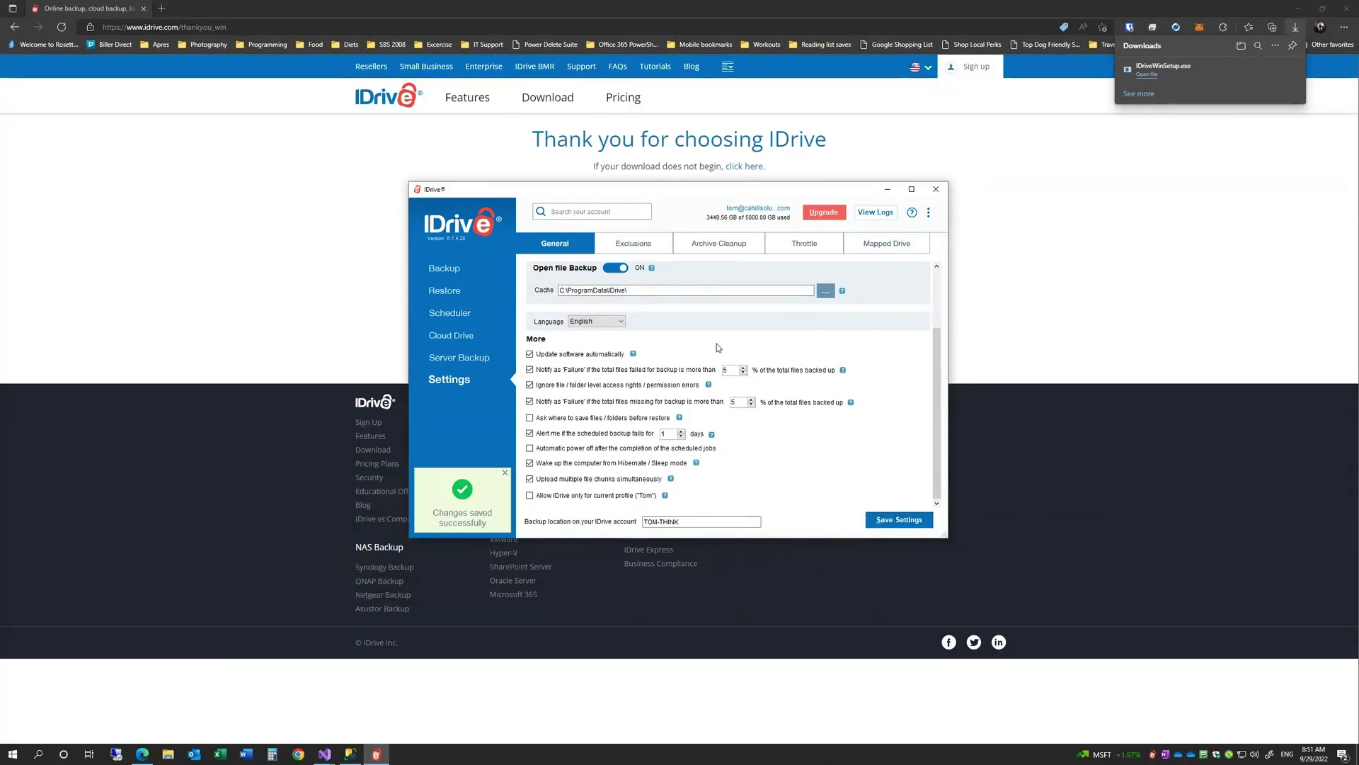
- Glance at the schedule settings, then return to the six-folder, 780.69 GB backup list
click(445, 269)
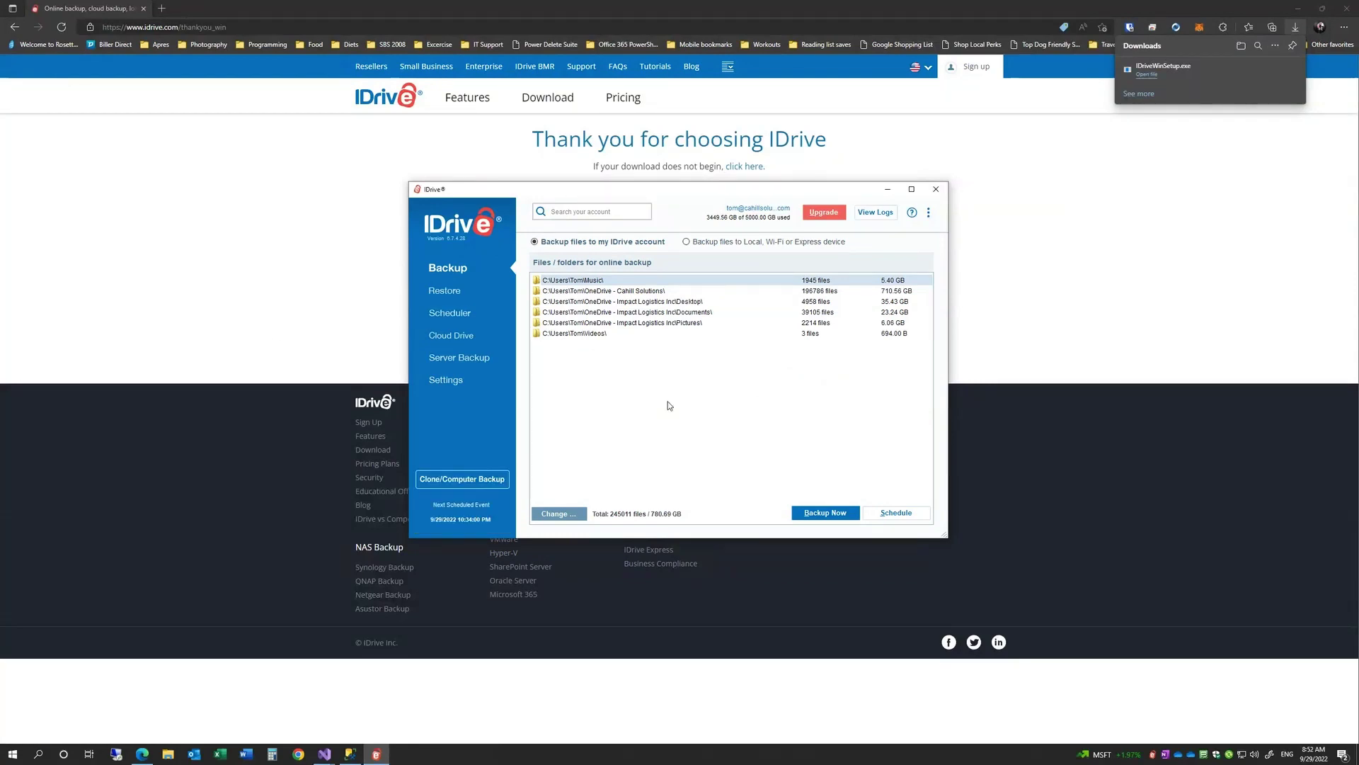
click(896, 514)
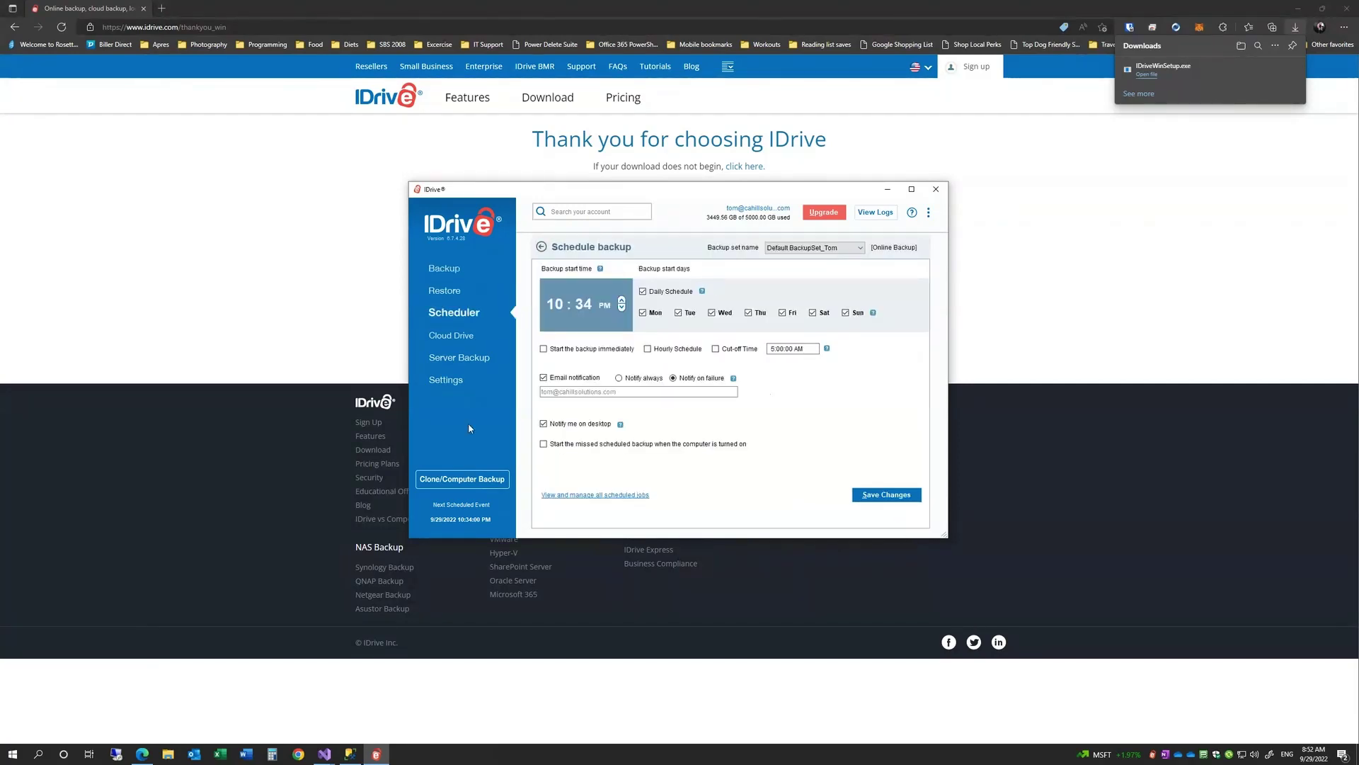
click(453, 270)
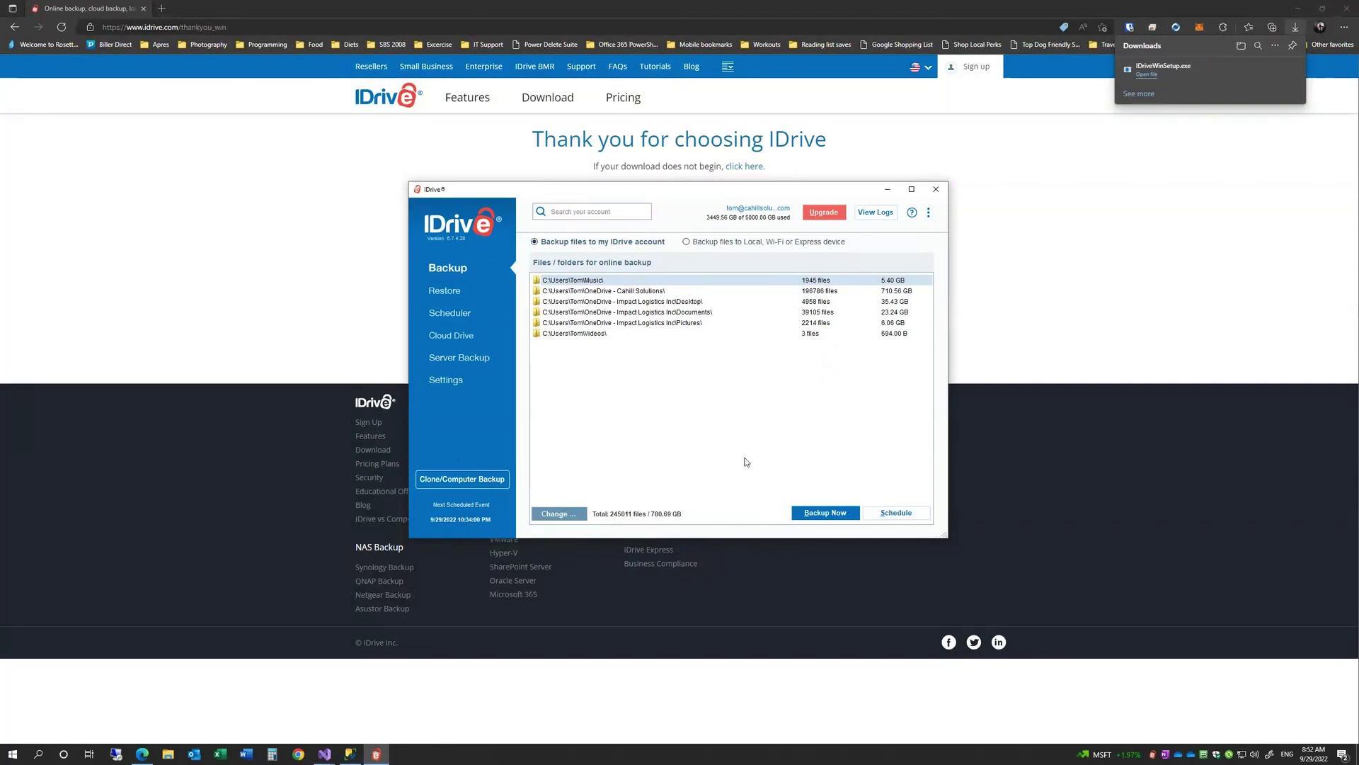
- Schedule the daily backup for 01:00 AM, enable missed-backup catch-up at startup, and save
click(923, 512)
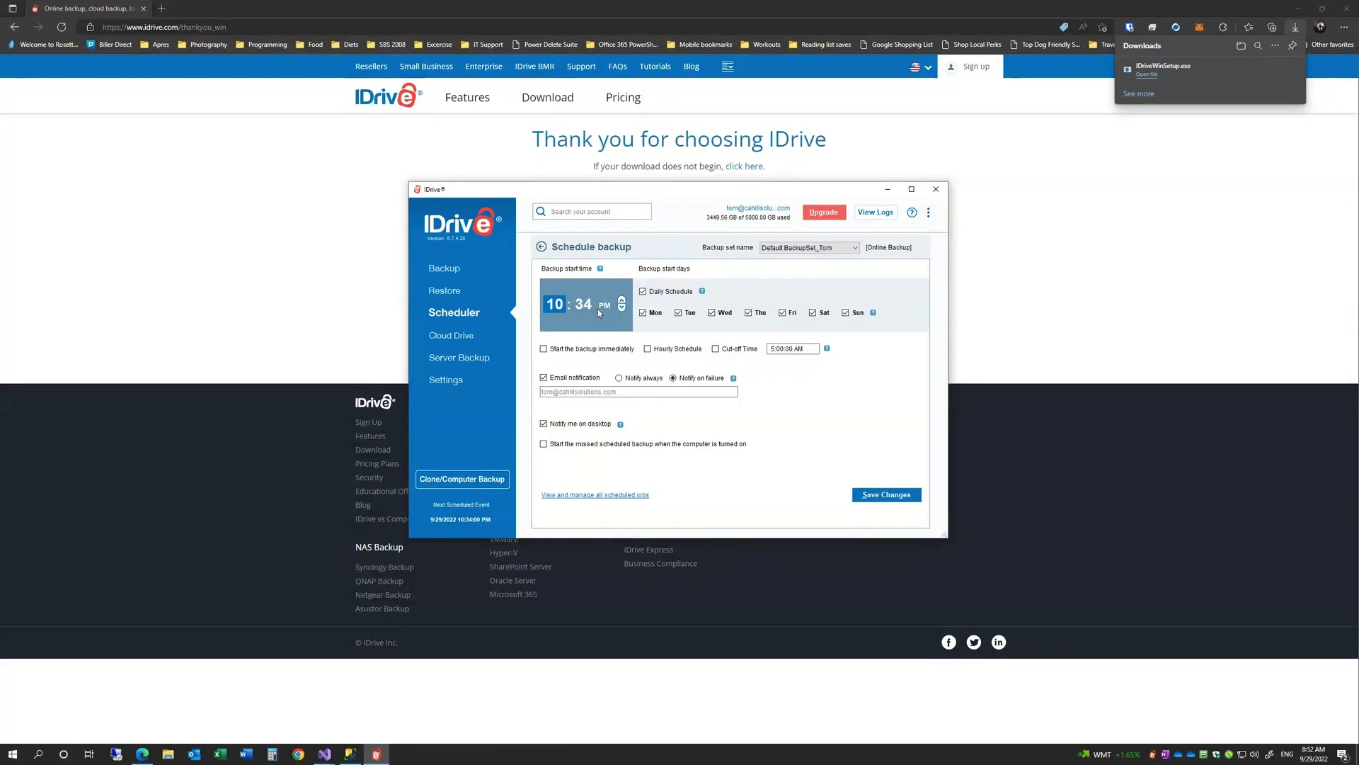
text(01)
key(Tab)
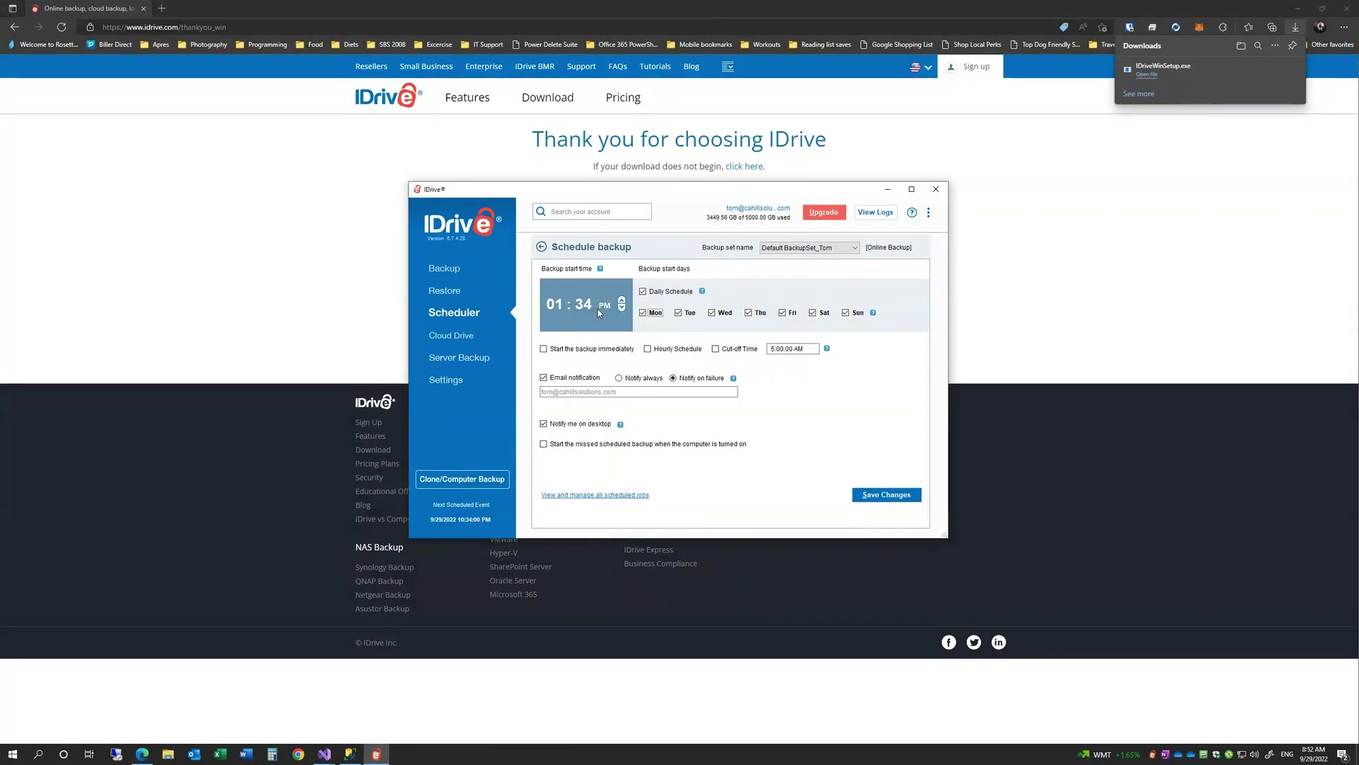
click(589, 309)
text(00)
click(622, 309)
click(622, 300)
click(622, 309)
click(621, 300)
click(620, 308)
click(555, 444)
click(881, 496)
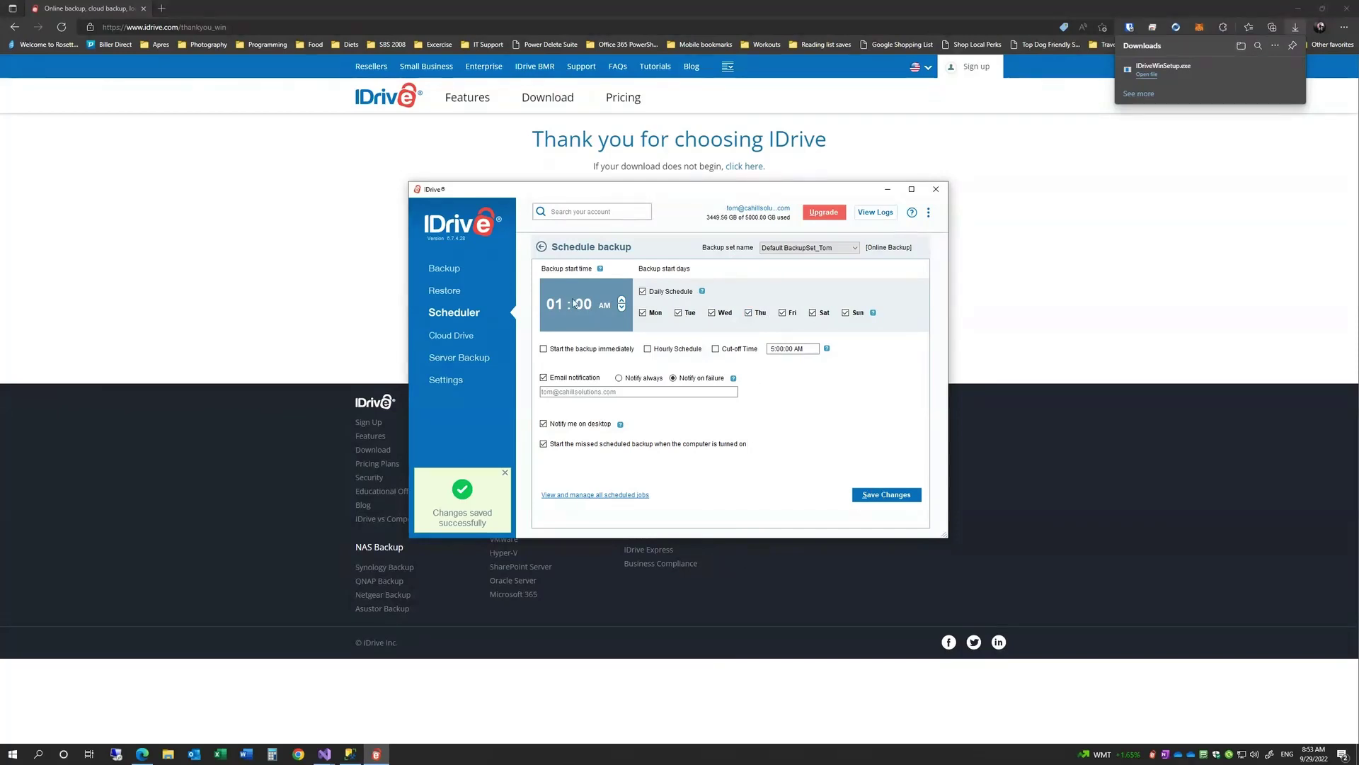
- Check the Continuous Data Protection help note in Settings, then go back to Scheduler
click(430, 272)
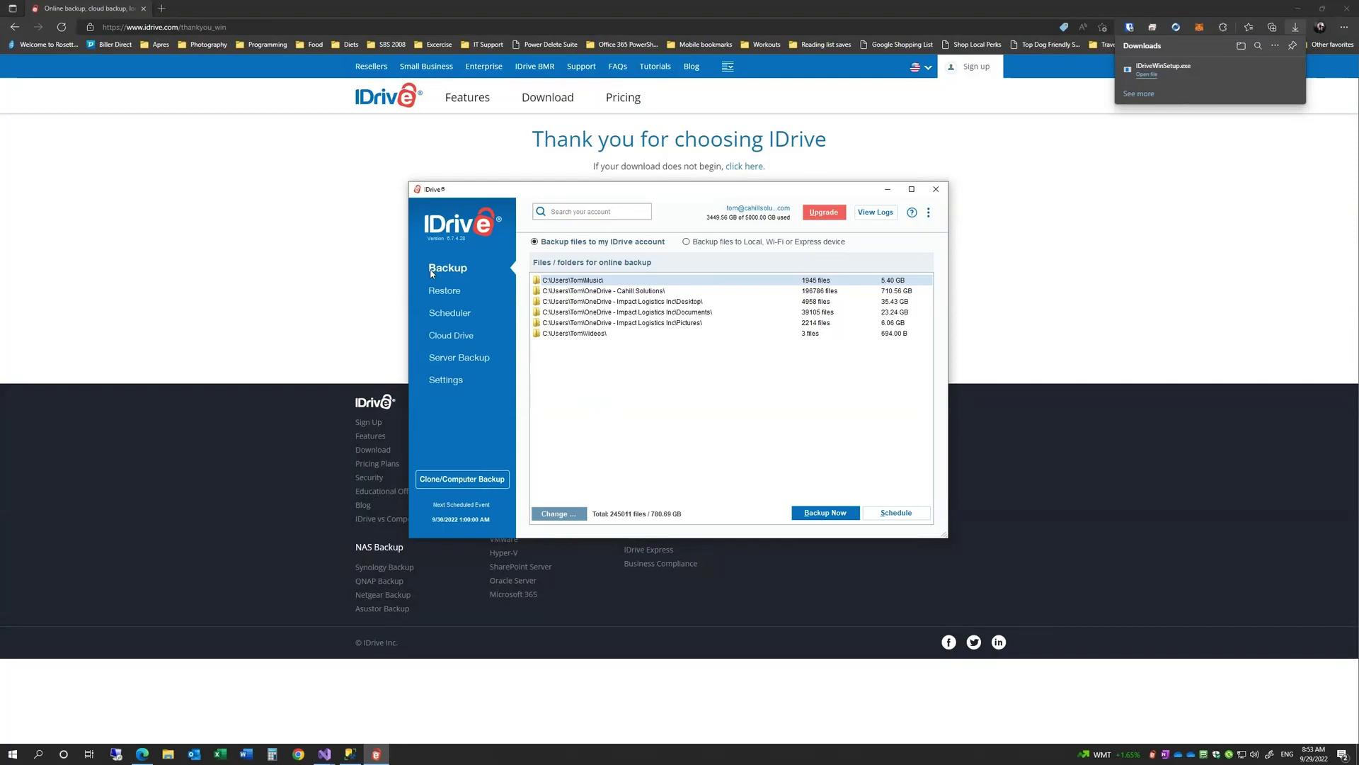
click(446, 380)
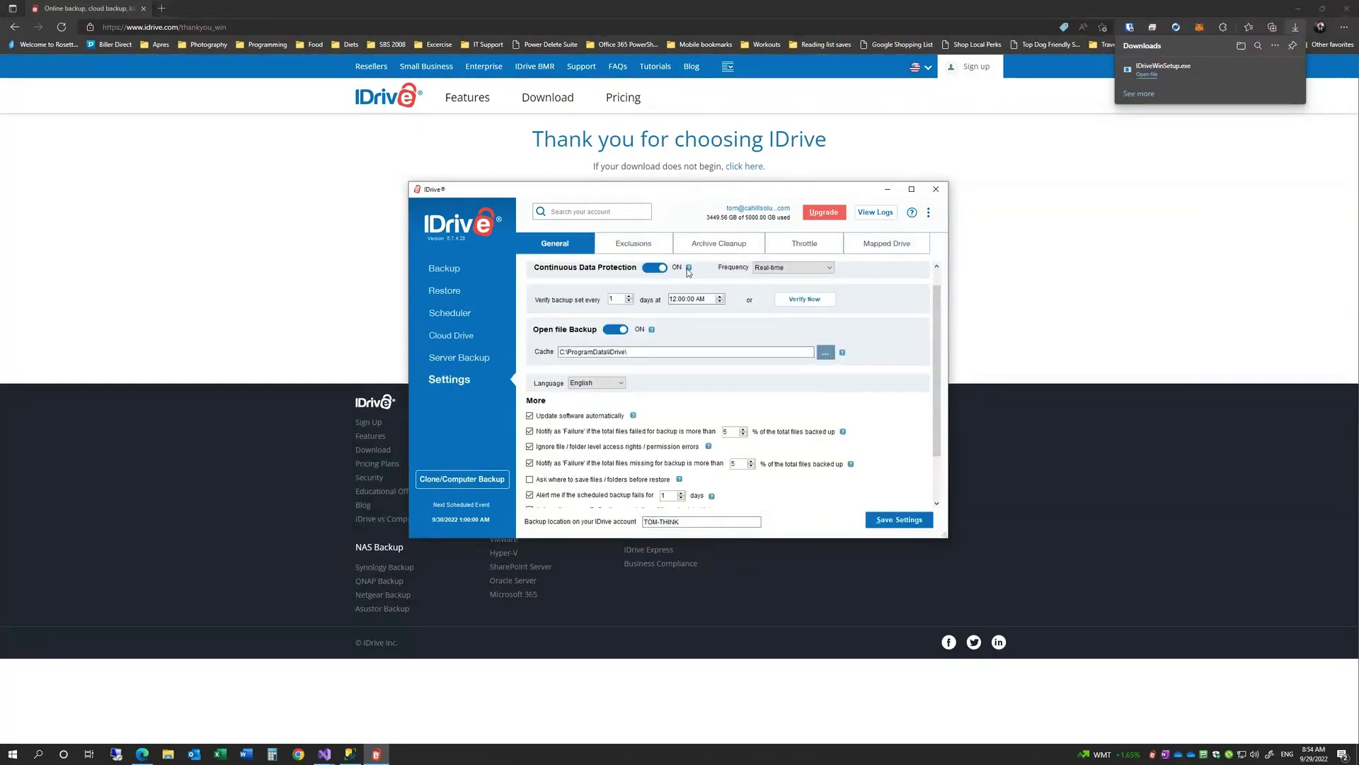
mouse_move(688, 272)
click(446, 313)
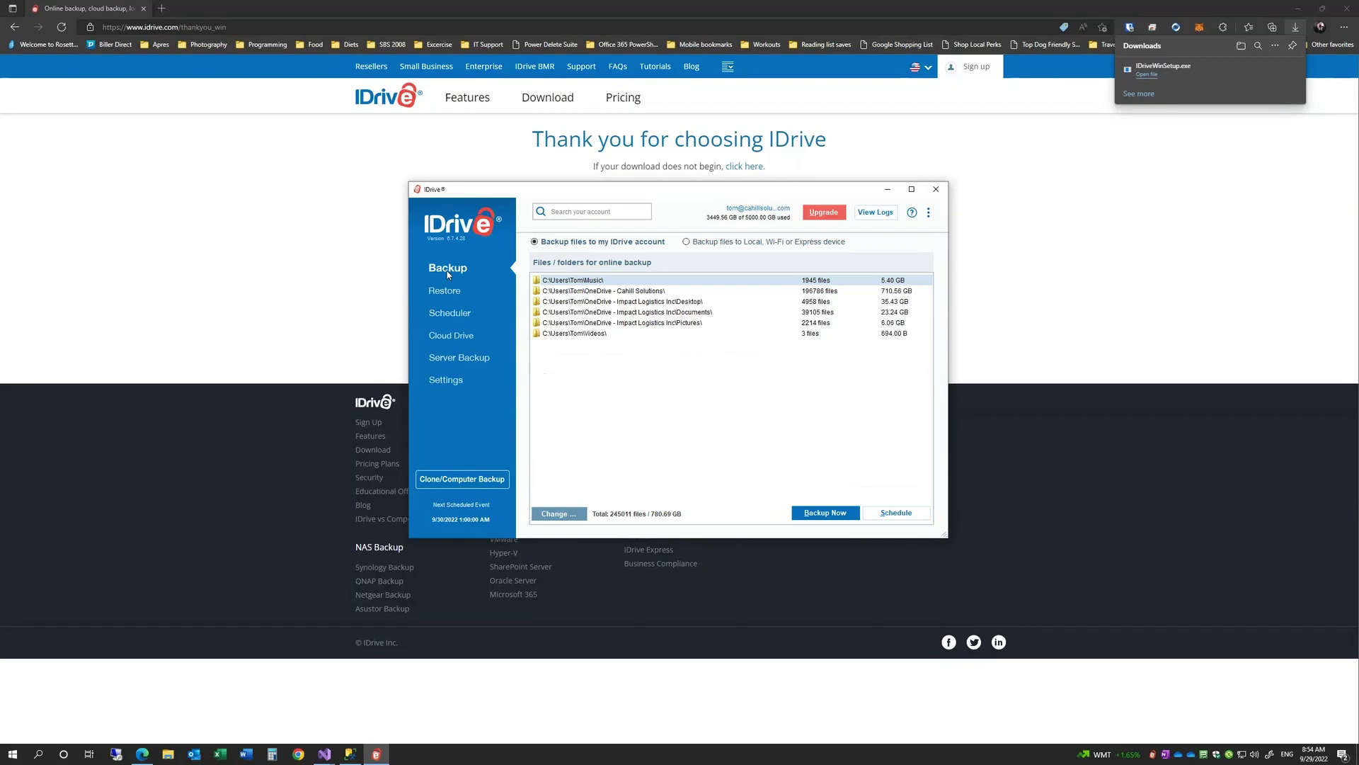
- Quit IDrive, ticking 'Do not show this message again' on the quit prompt
click(936, 189)
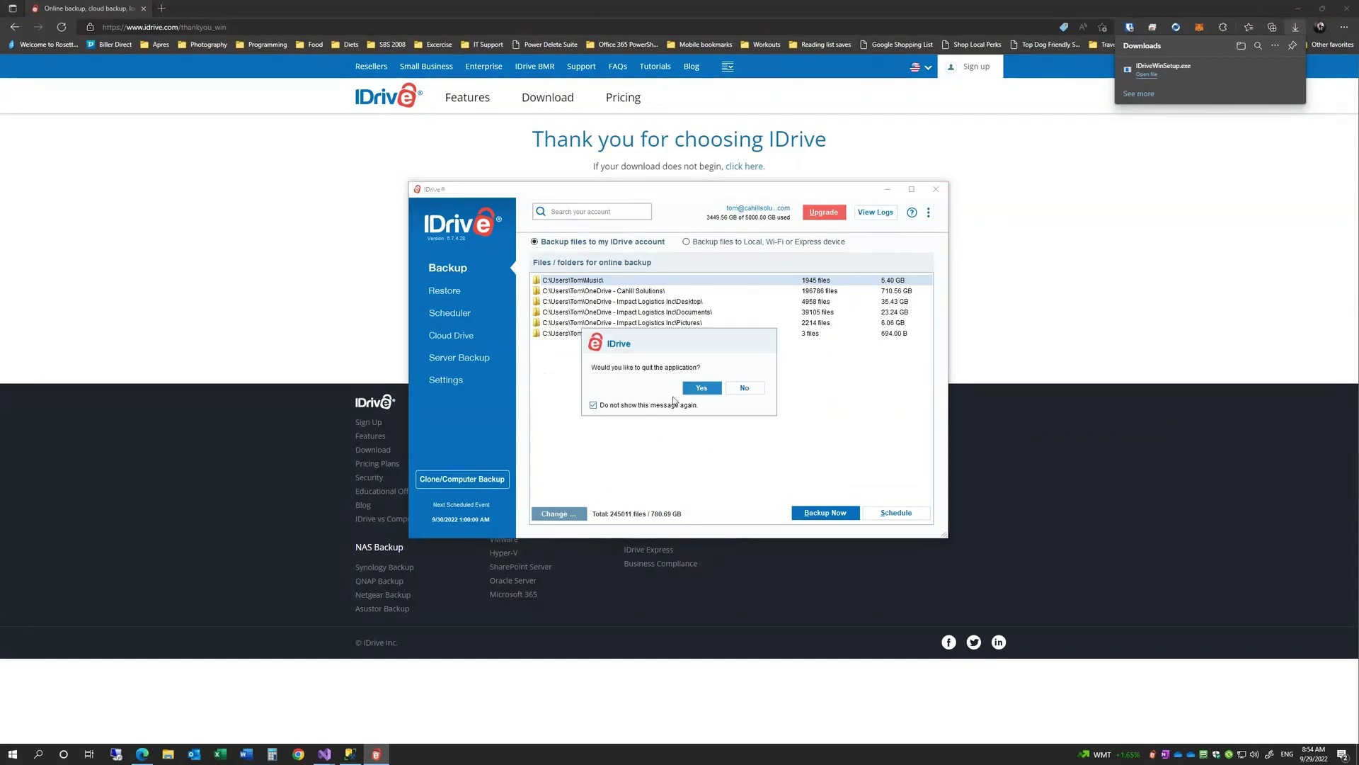
click(632, 408)
click(701, 388)
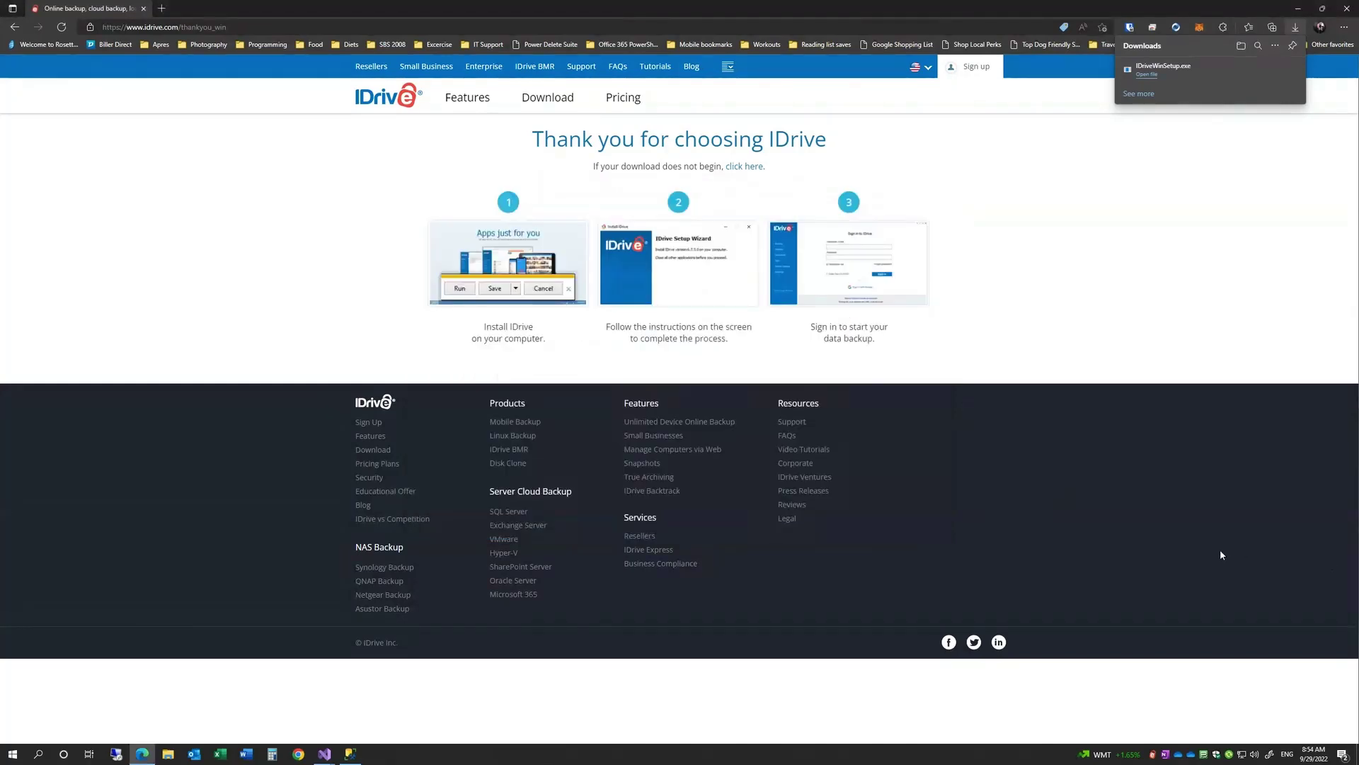
- Relaunch IDrive with Start IDrive from the system tray, then view Restore and Scheduler
right_click(1153, 756)
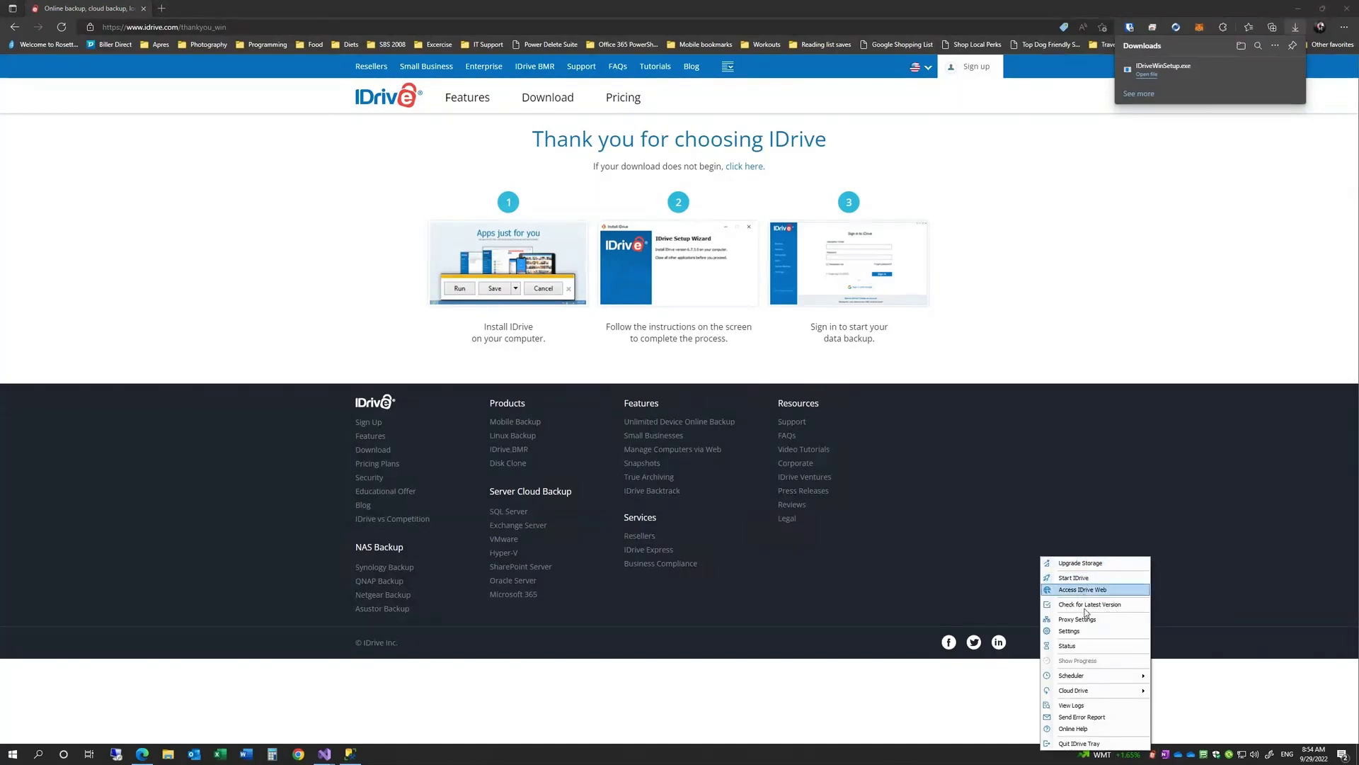
mouse_move(1101, 690)
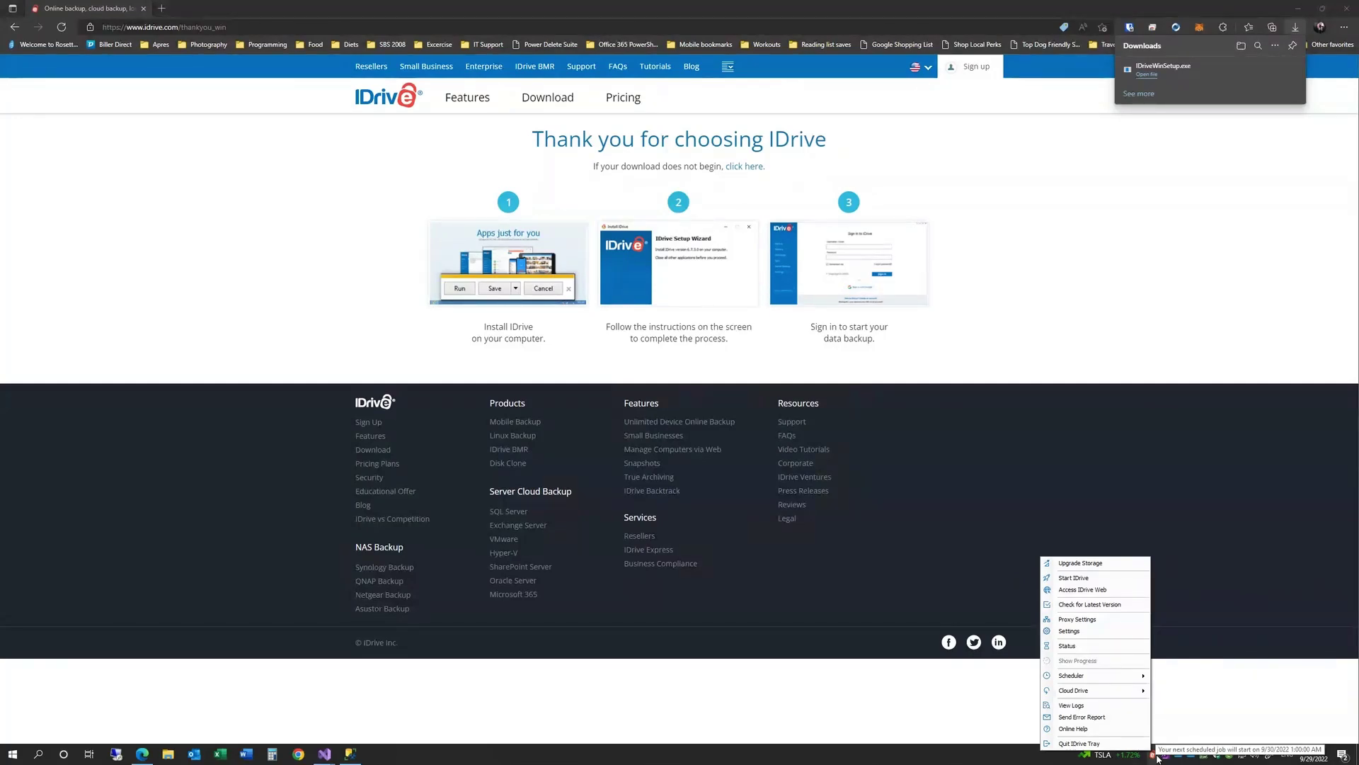
click(1186, 708)
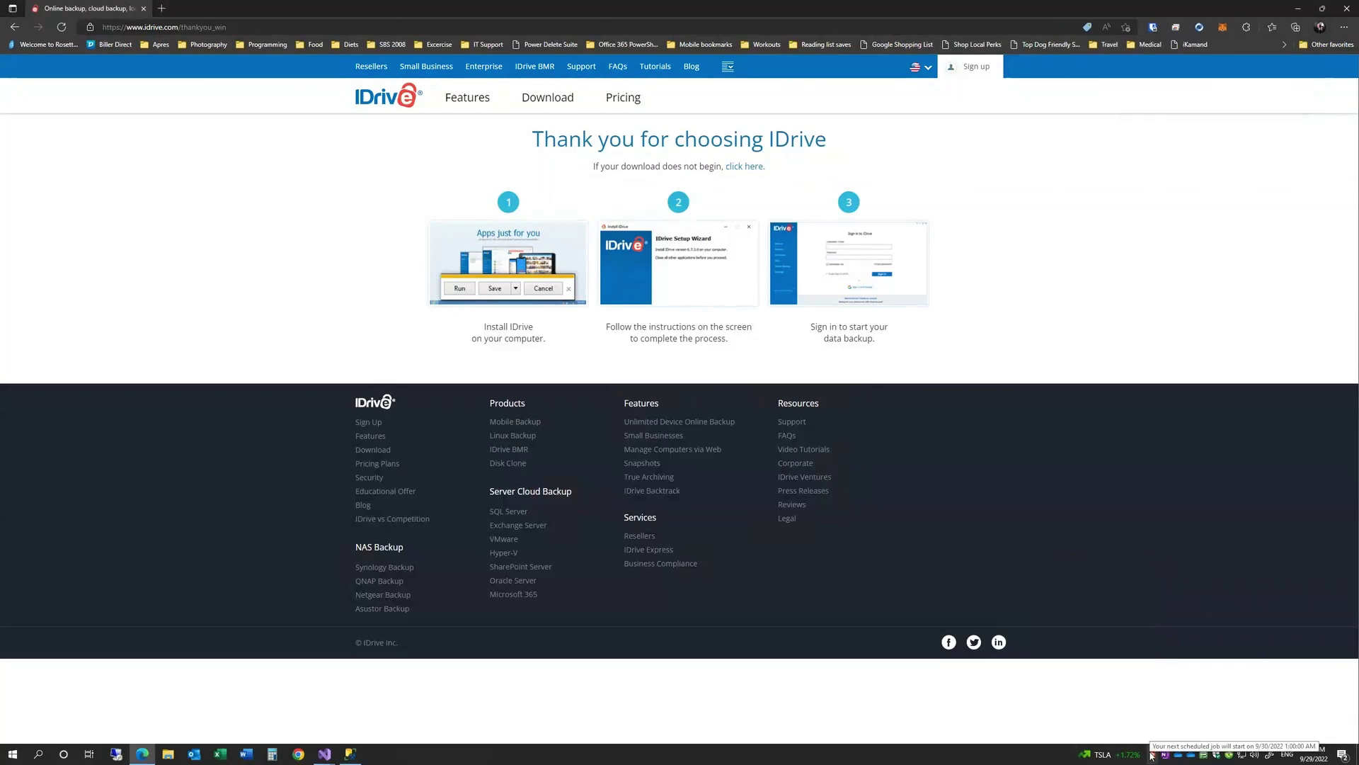
right_click(1151, 755)
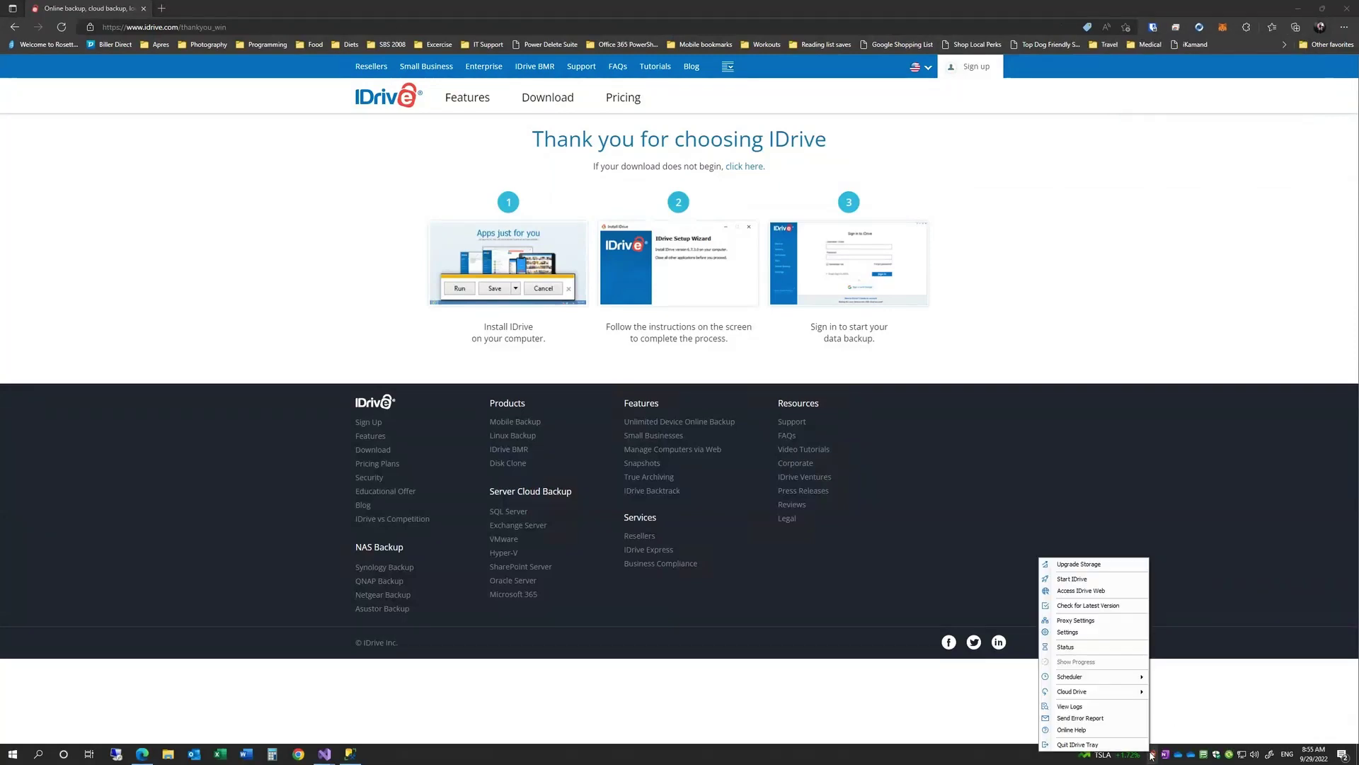
click(1072, 578)
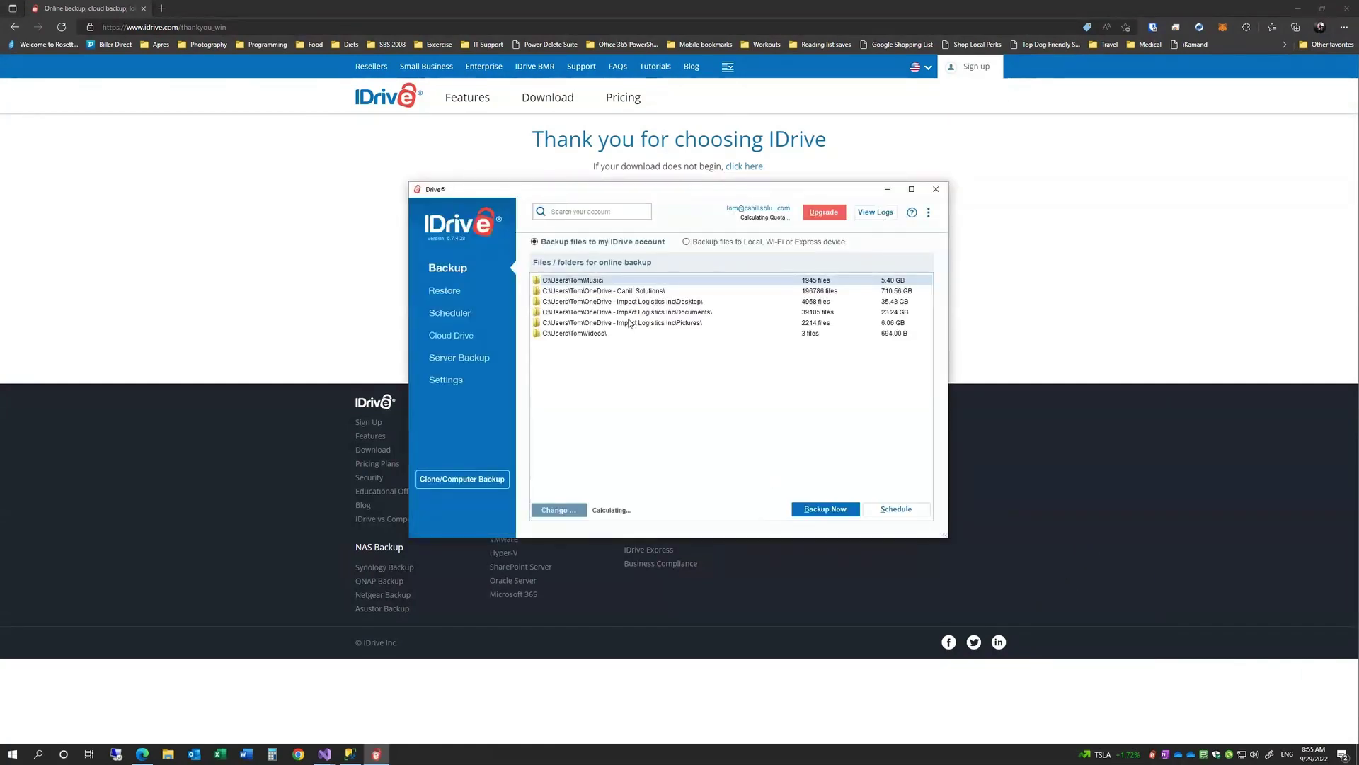
click(453, 292)
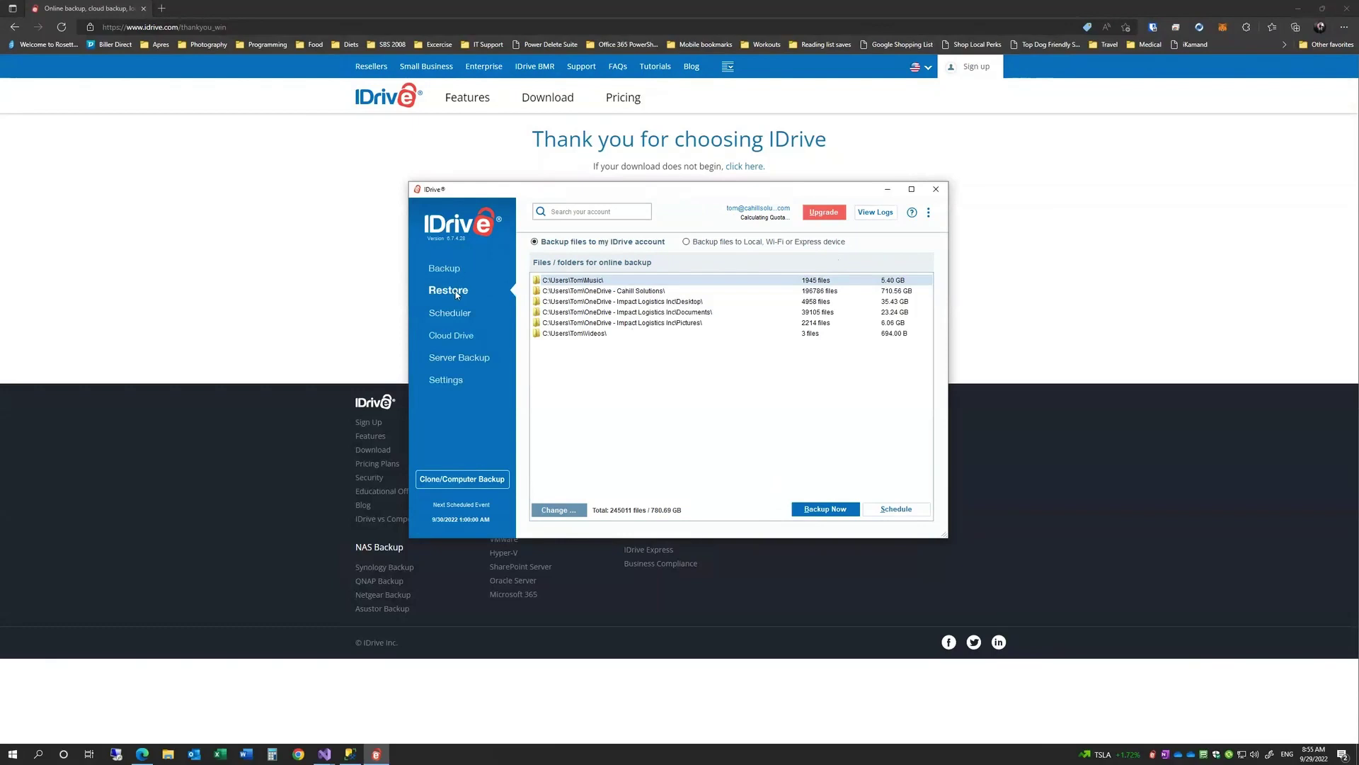
click(453, 313)
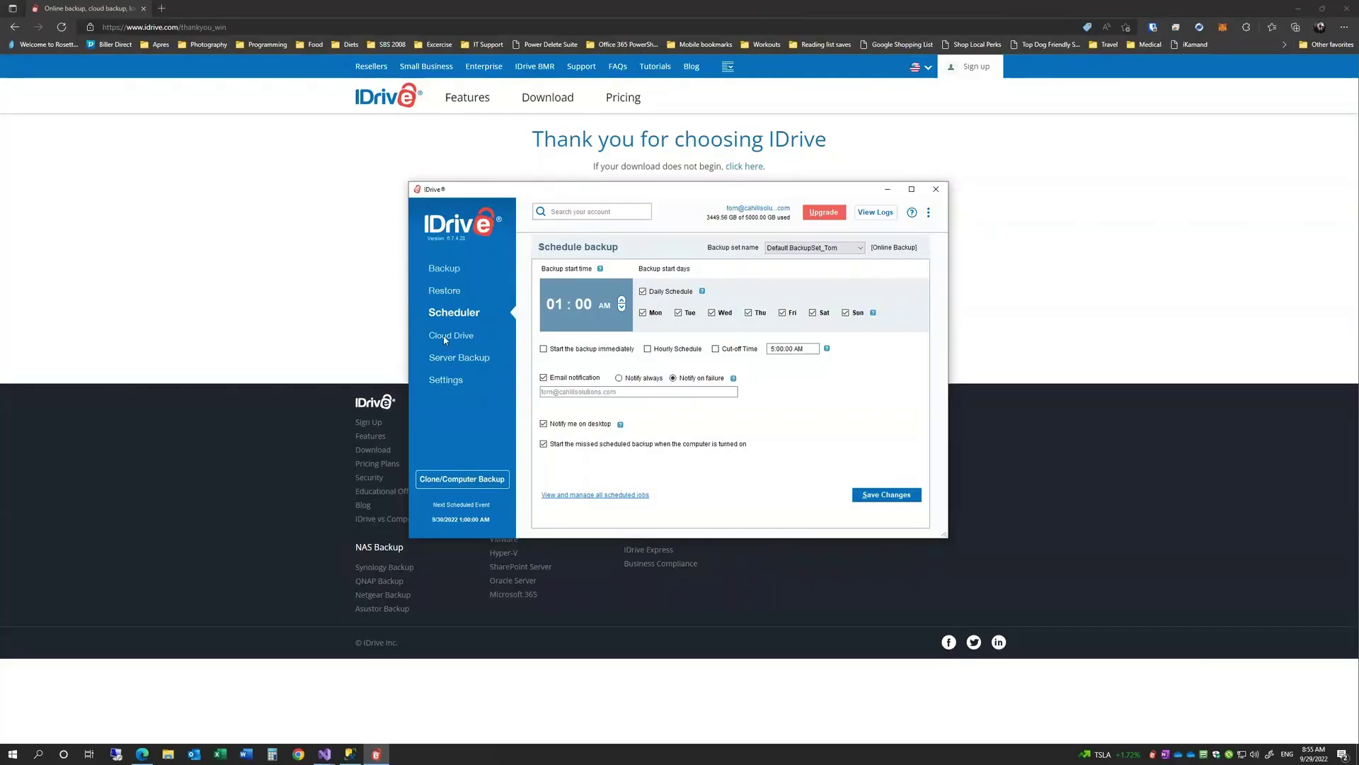
- Show the Cloud Drive page, with its Cloud-Drive sync folder and syncing off
click(445, 338)
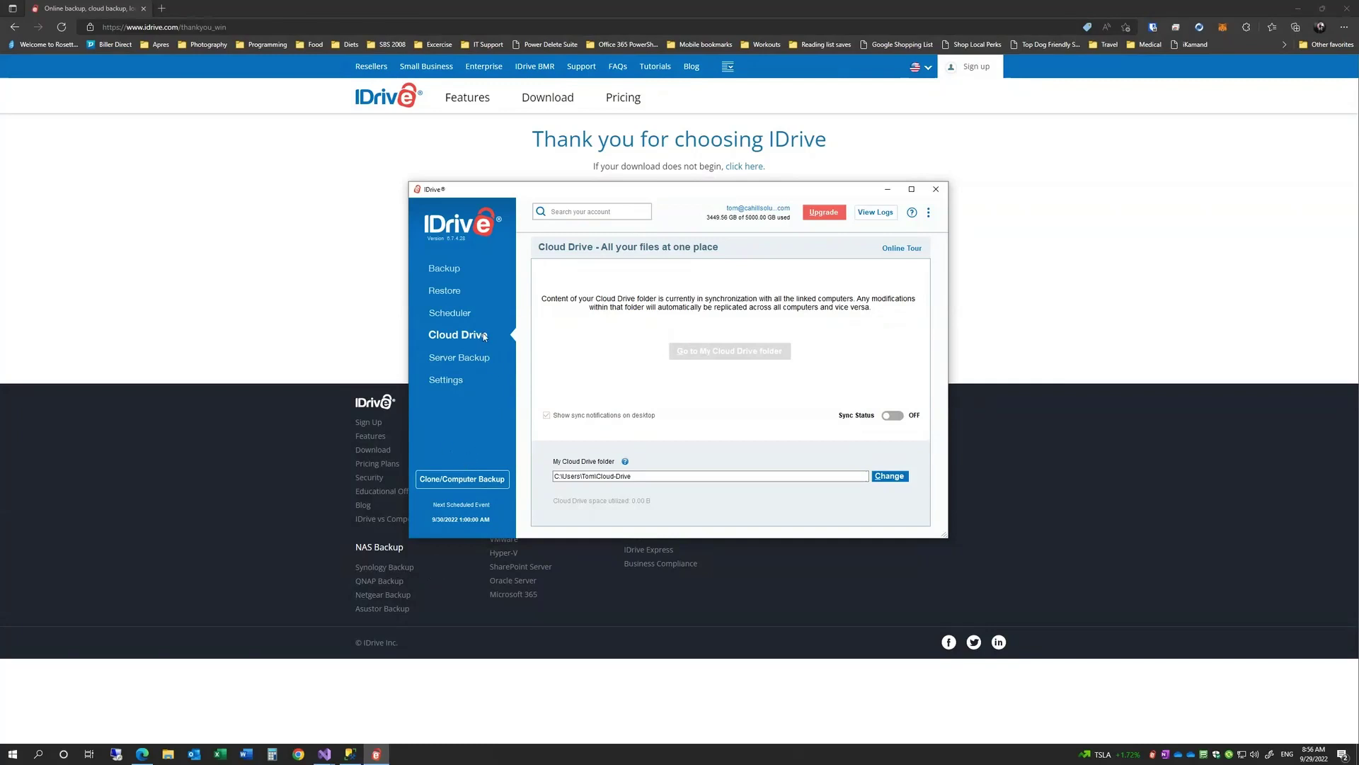
- Show the Clone/Computer Backup page with its Disk Clone and Entire Machine Backup options
click(461, 480)
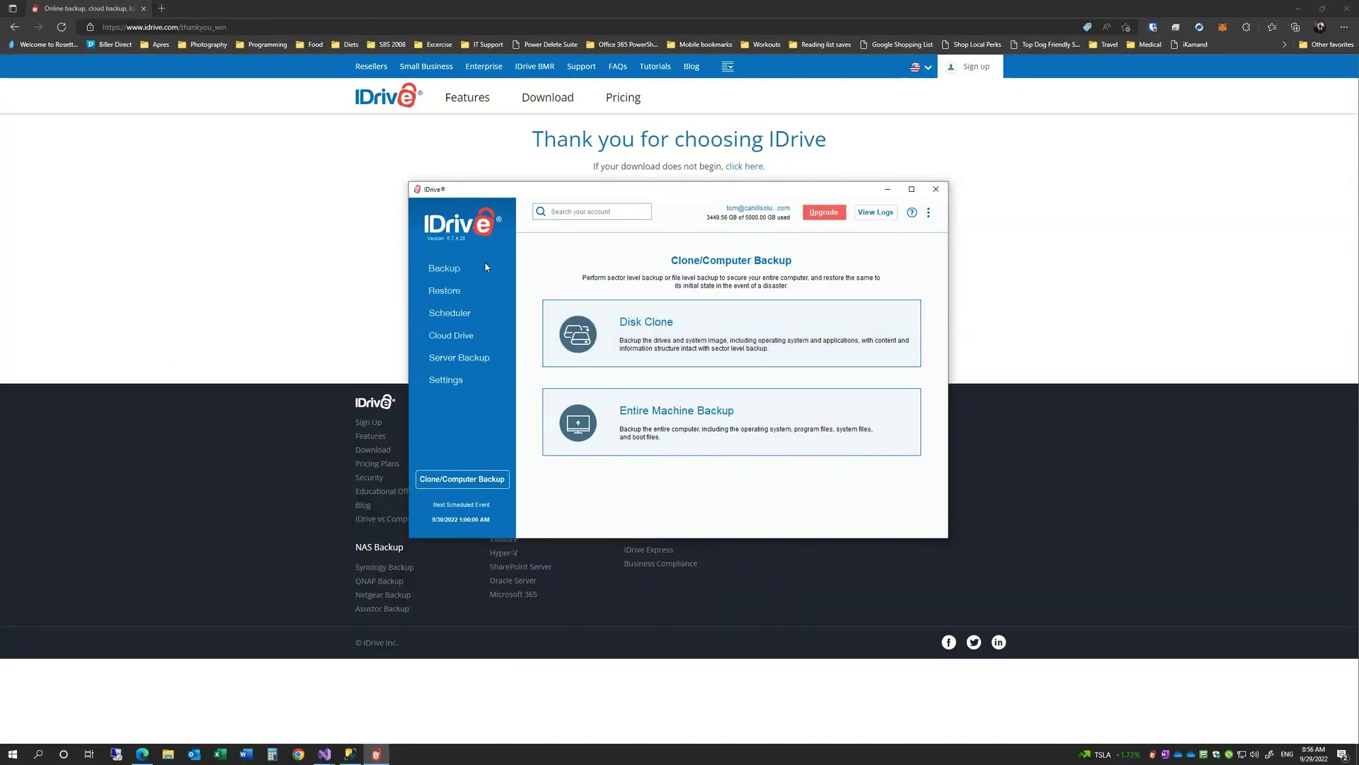
- Return to the Backup page listing six folders, 245011 files totalling 780.69 GB
click(446, 272)
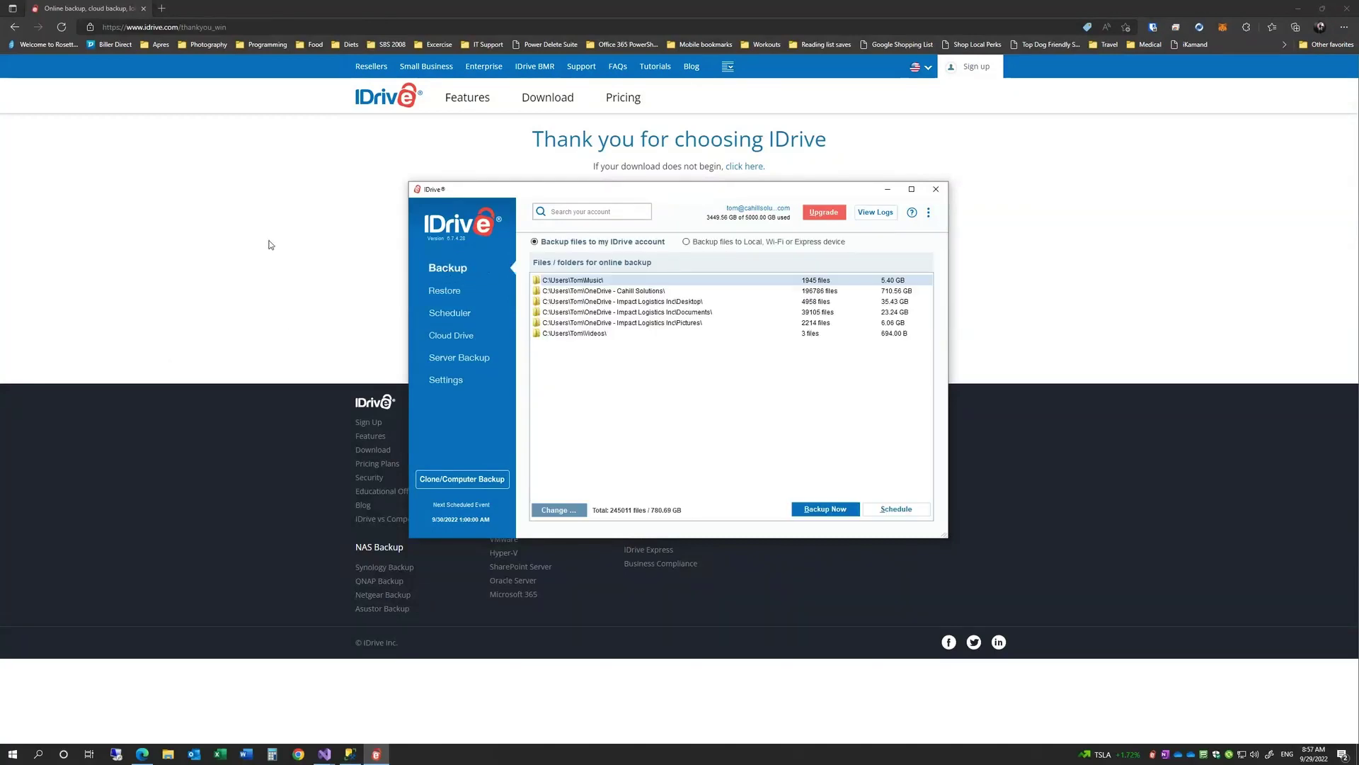